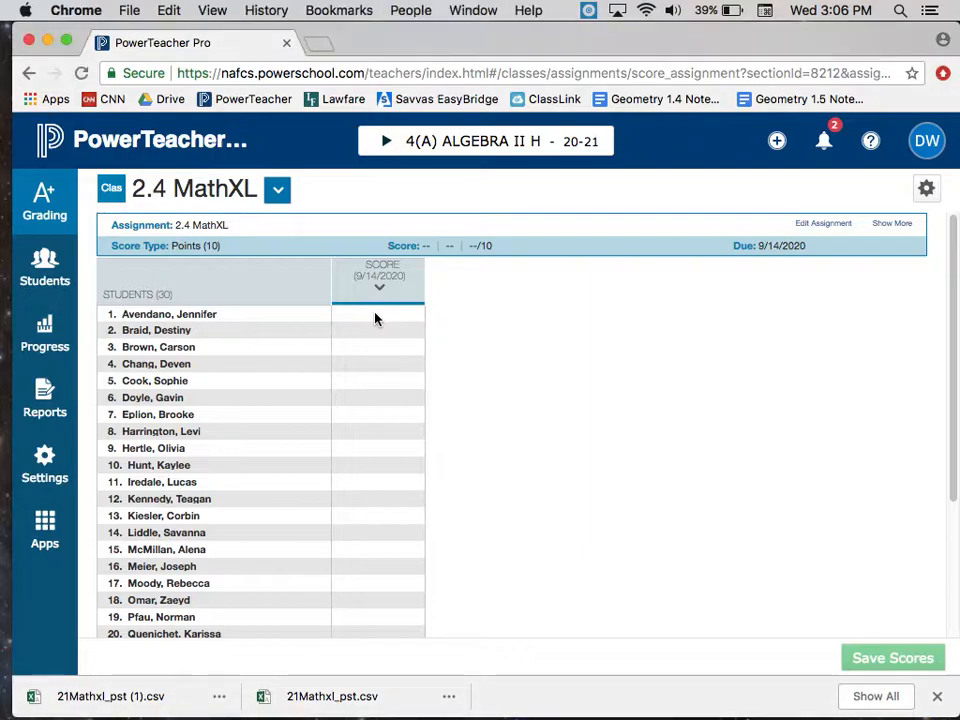
pyautogui.click(358, 334)
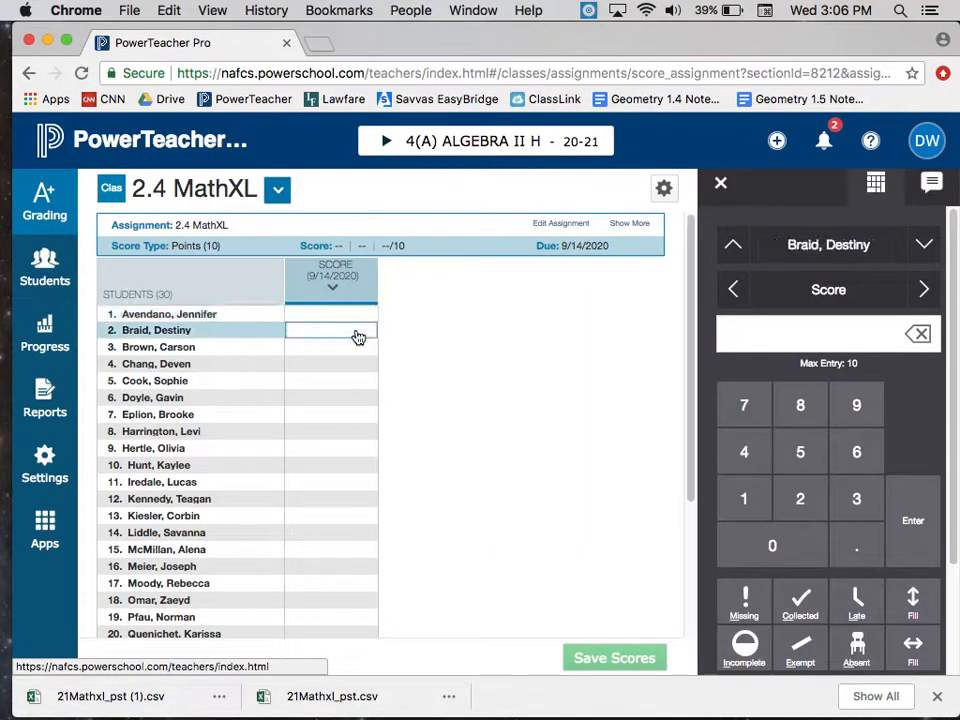
pyautogui.click(349, 349)
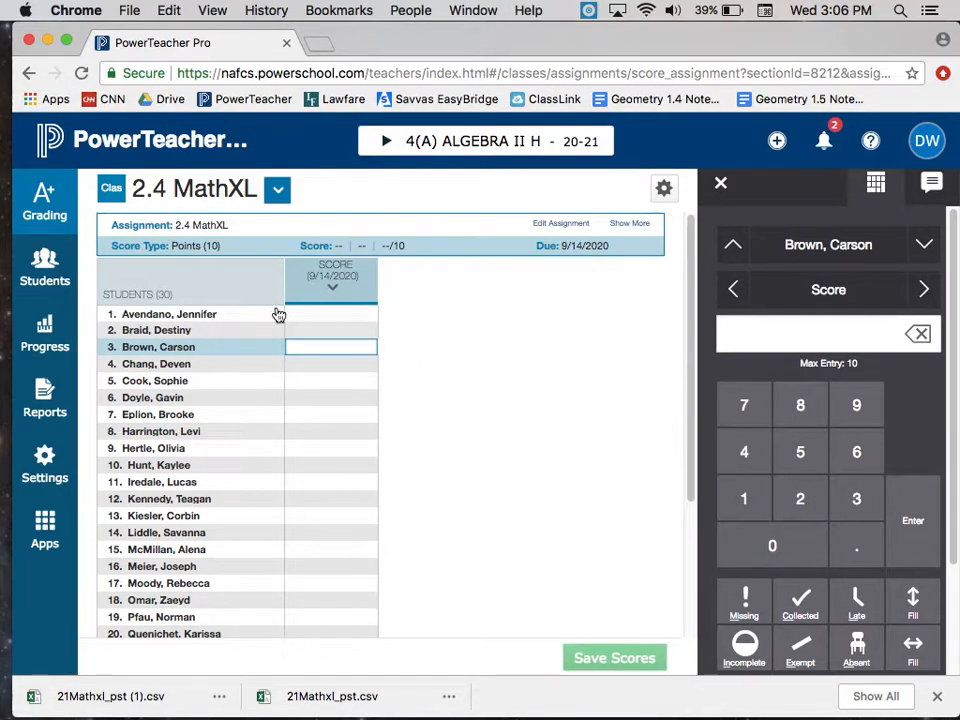
# Step: Return to the start page, launch PowerTeacher Pro and open the 2.4 MathXL assignment of class 4(A) ALGEBRA II H
pyautogui.click(137, 142)
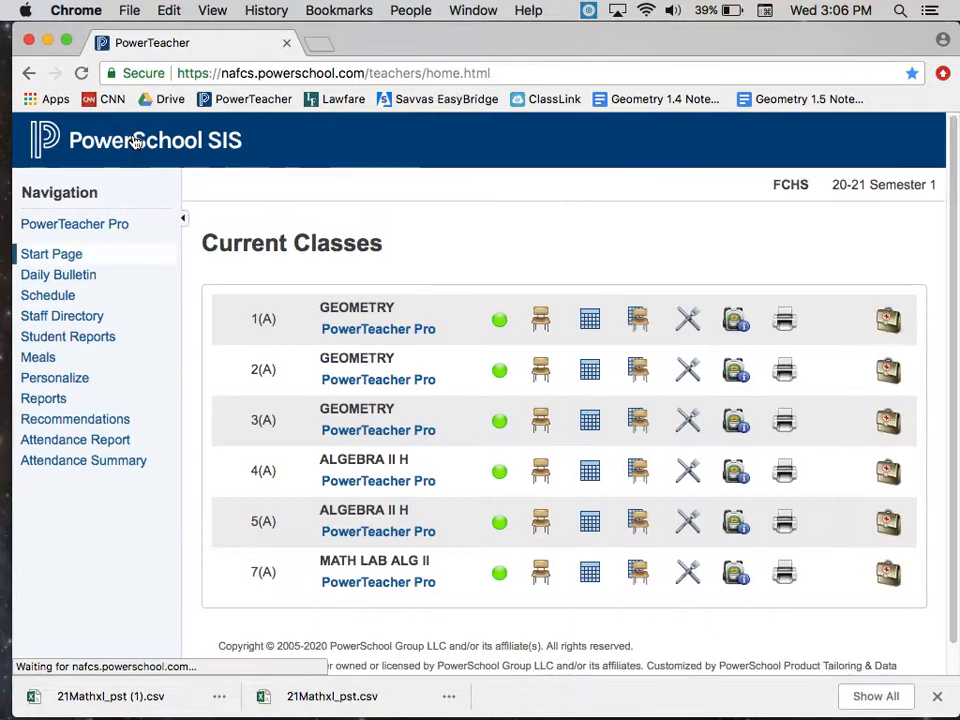
pyautogui.click(88, 226)
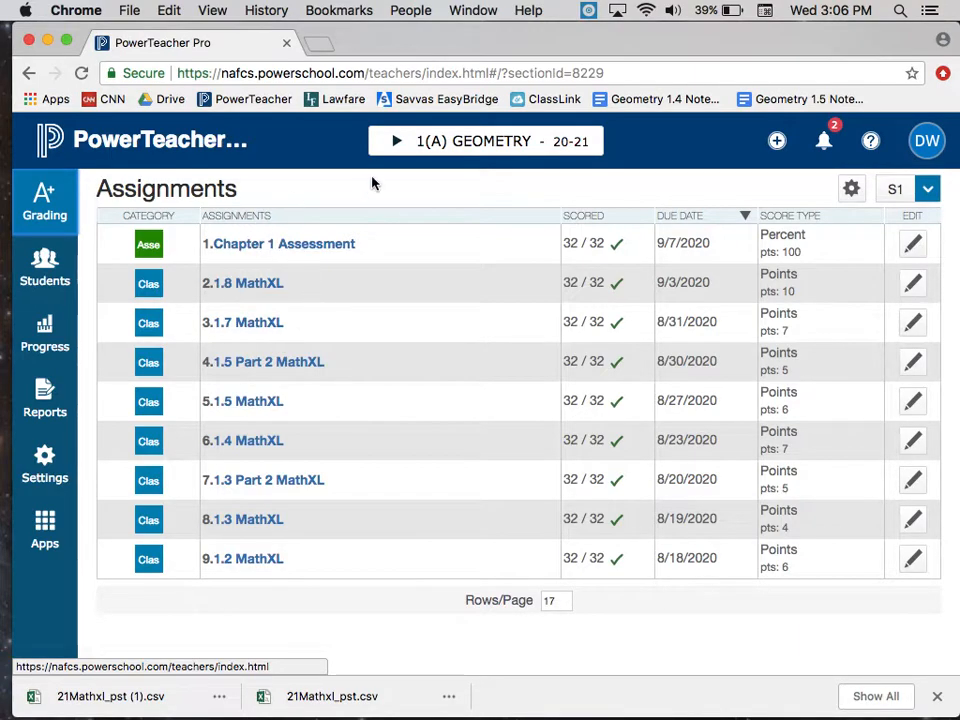
pyautogui.click(396, 142)
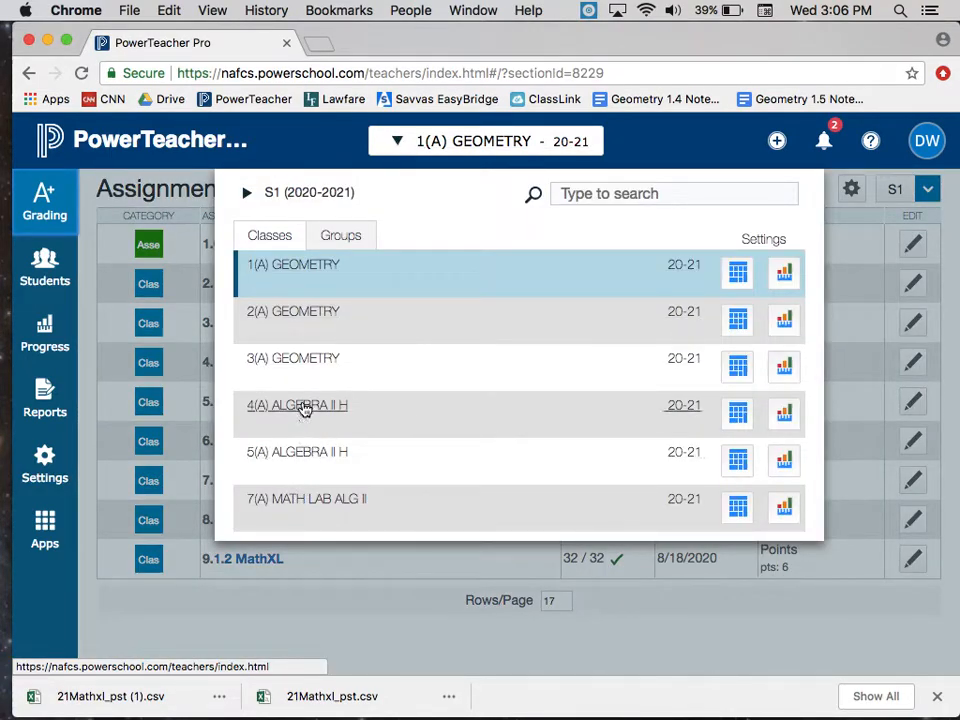
pyautogui.click(304, 409)
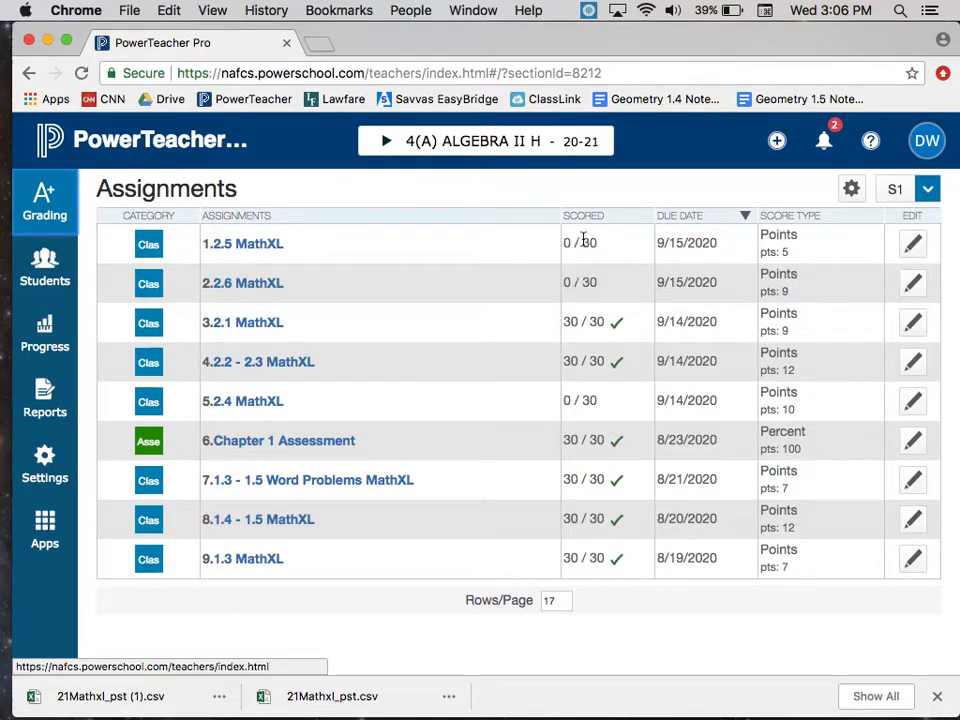
pyautogui.click(245, 405)
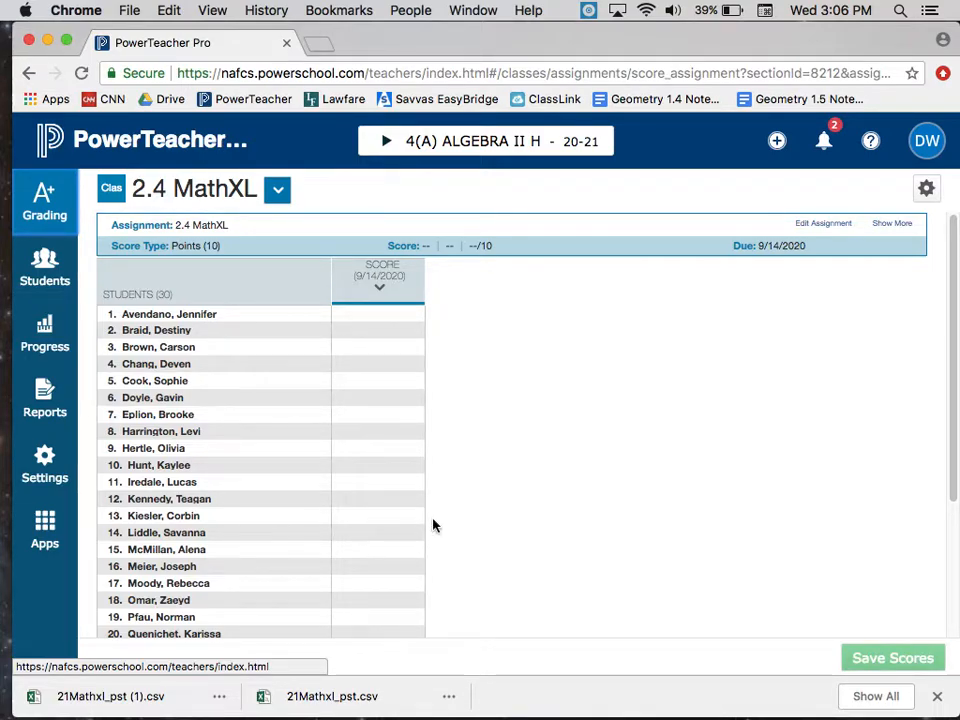
# Step: Review the file format options for importing scores into 2.4 MathXL, and discard the import
pyautogui.click(926, 190)
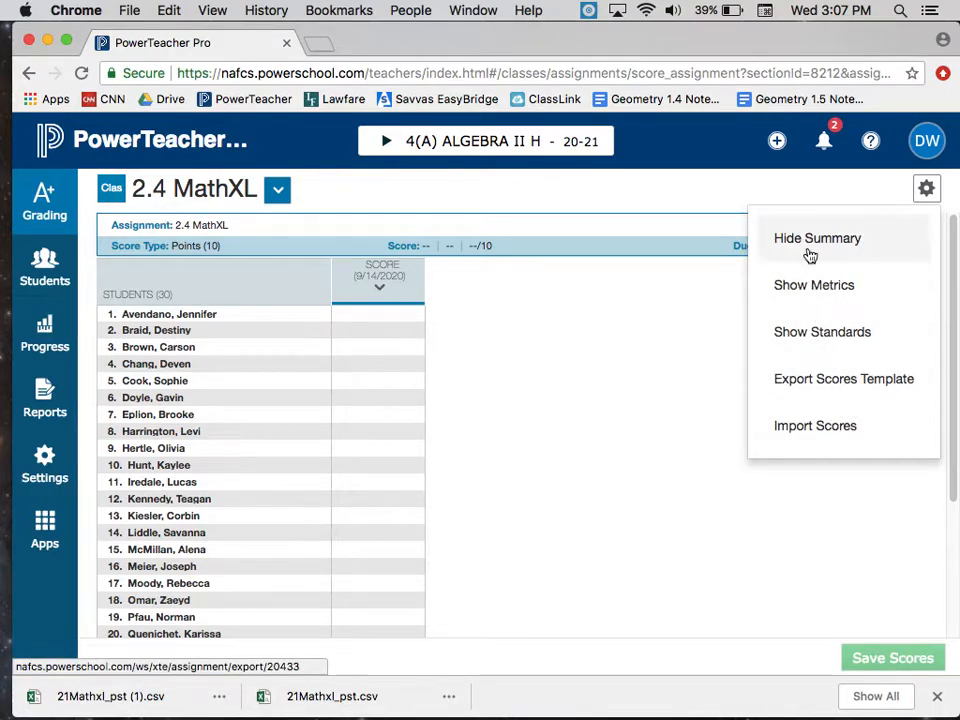
pyautogui.click(826, 435)
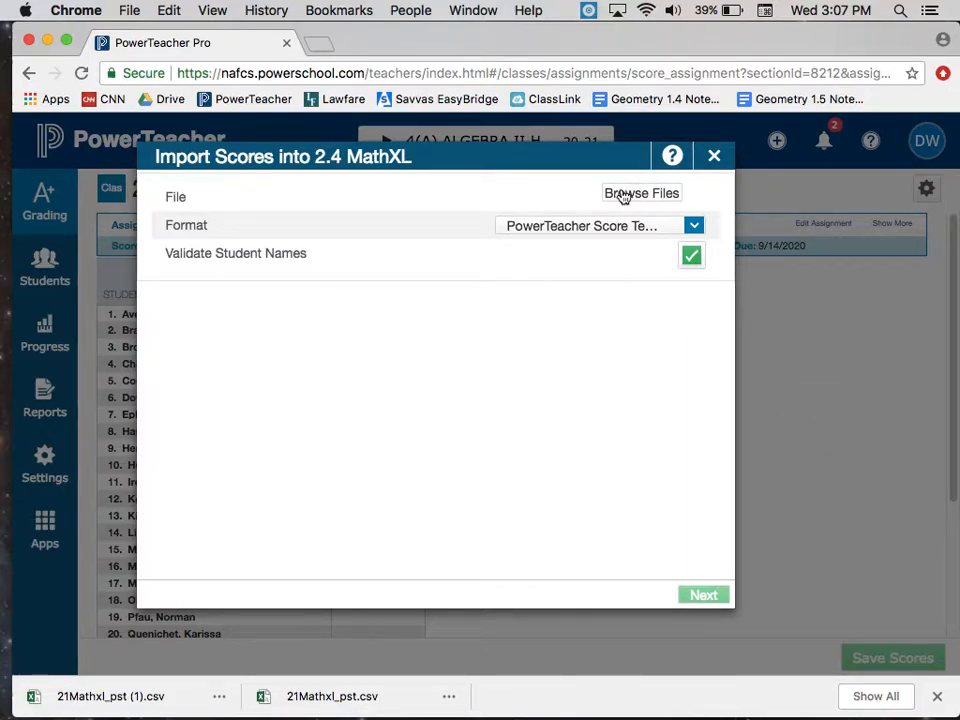
pyautogui.click(555, 229)
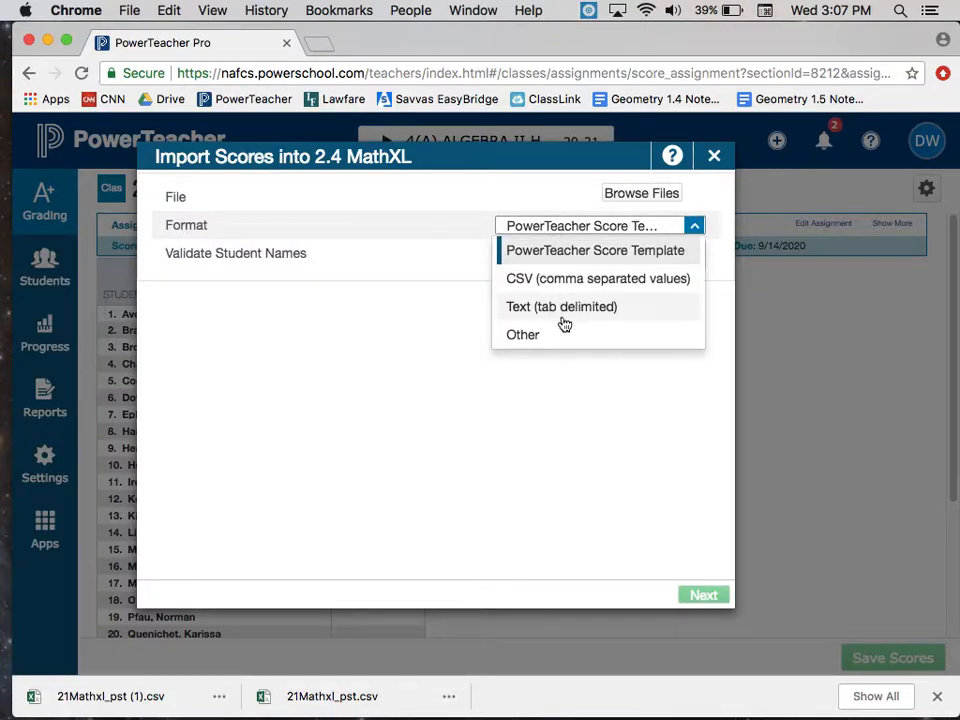
pyautogui.click(381, 216)
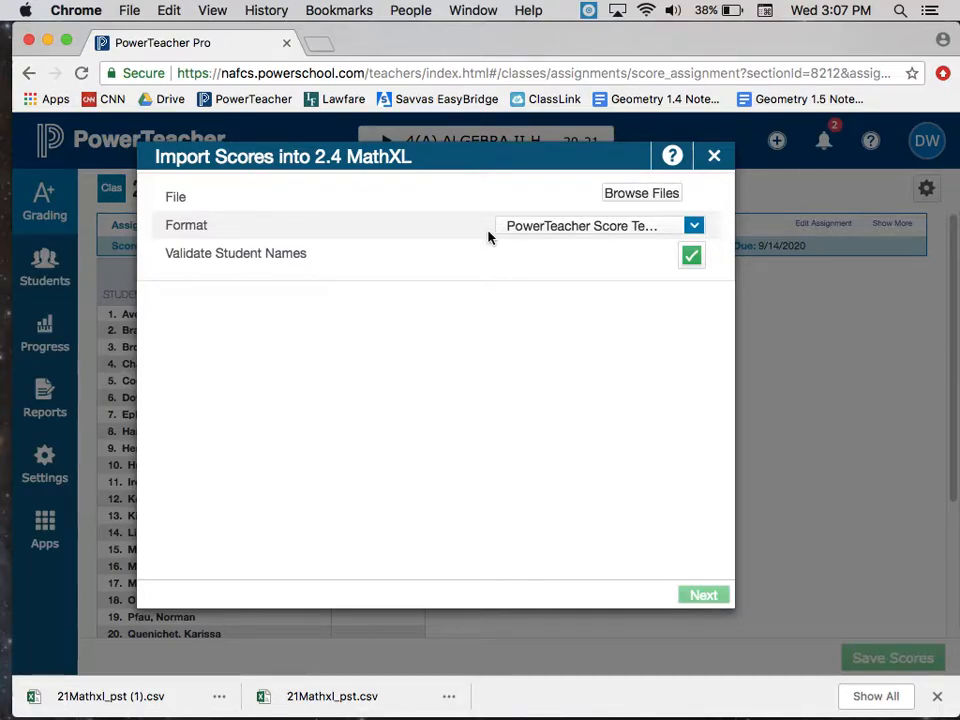
pyautogui.click(525, 234)
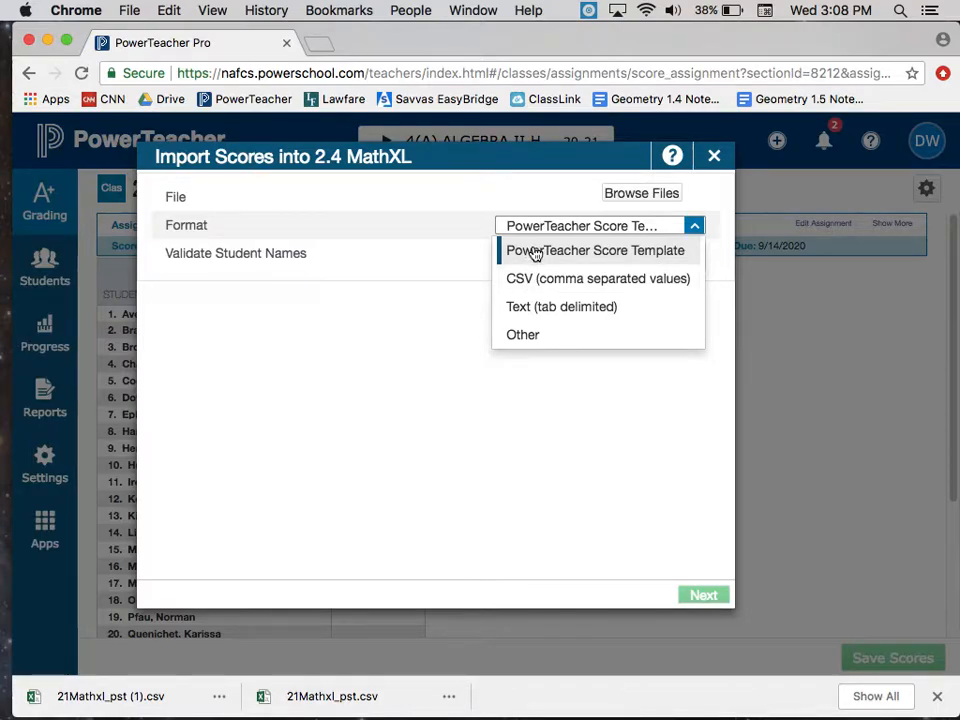
pyautogui.click(537, 258)
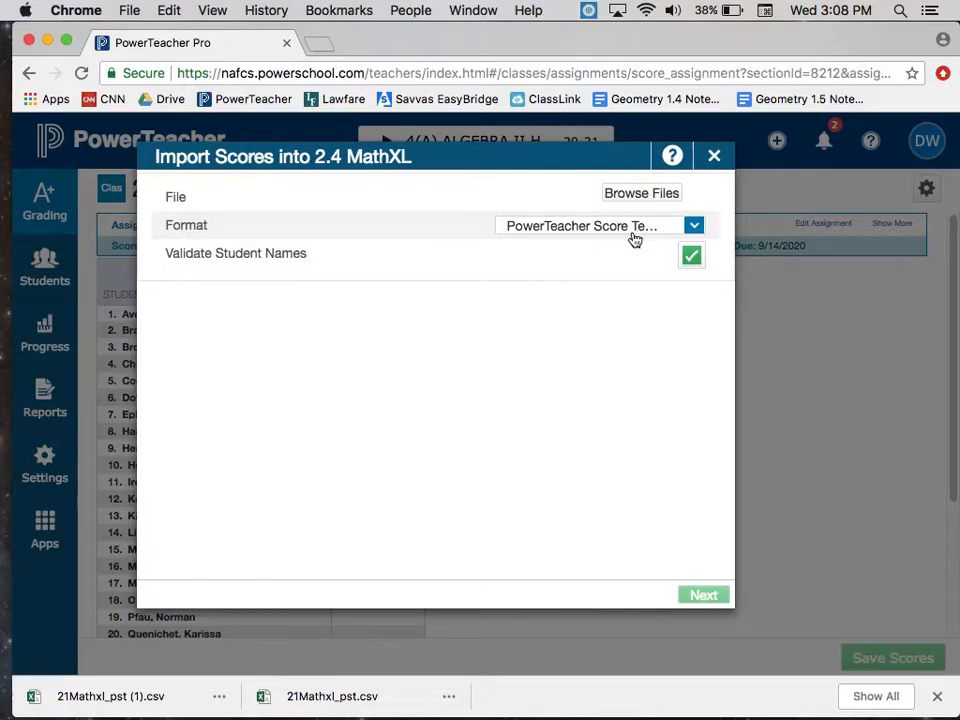
pyautogui.click(714, 158)
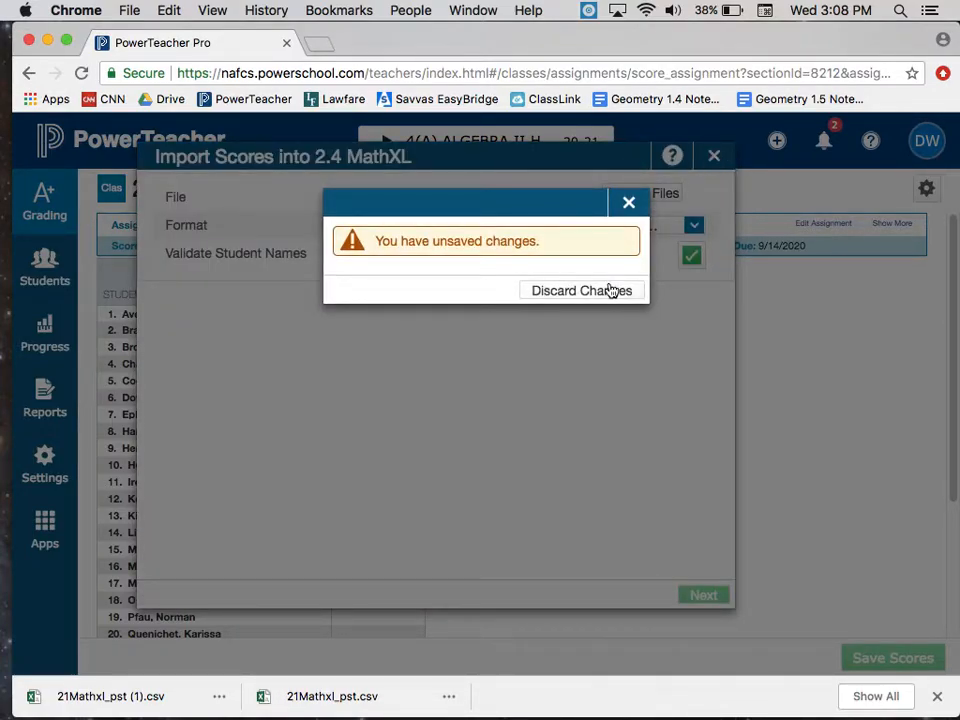
pyautogui.click(588, 293)
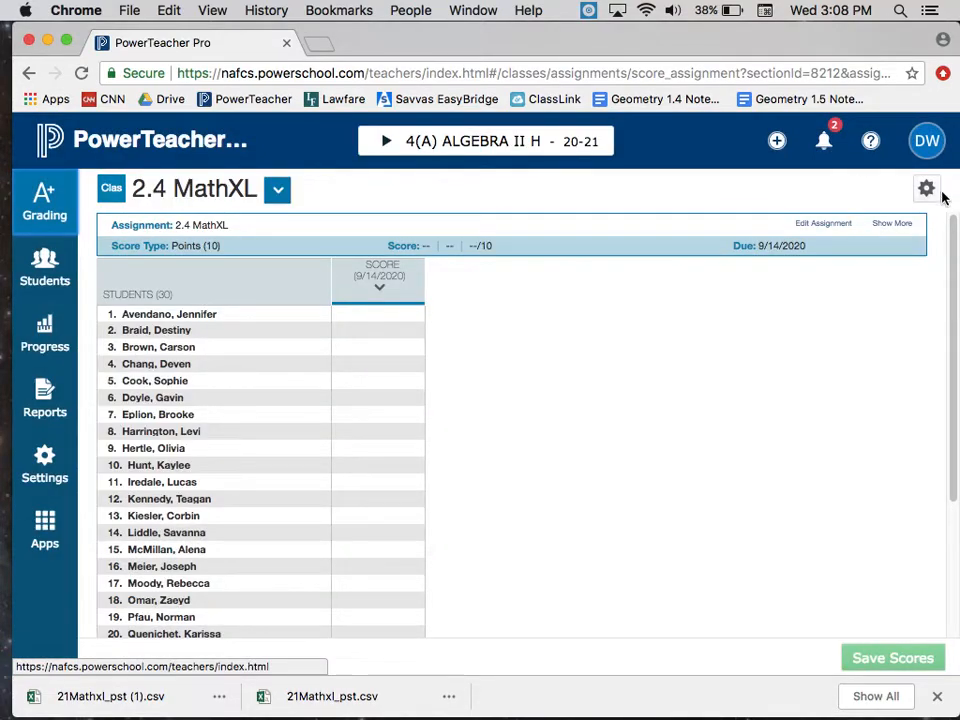
# Step: Export the scores template for 2.4 MathXL and open the downloaded 24Mathxl_pst.csv file in Excel
pyautogui.click(927, 190)
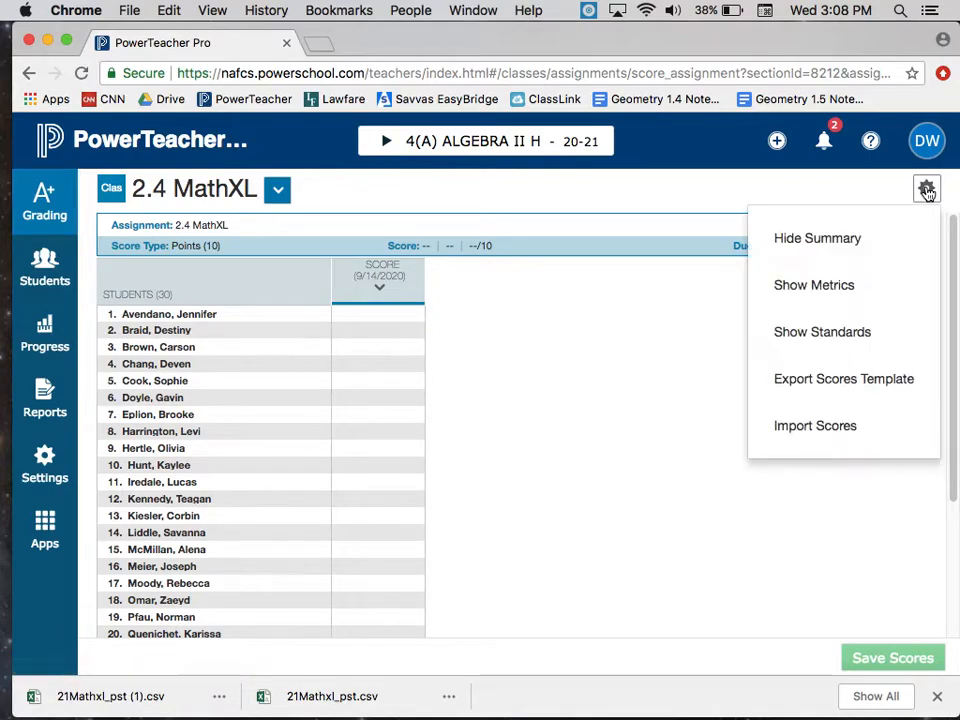
pyautogui.click(800, 382)
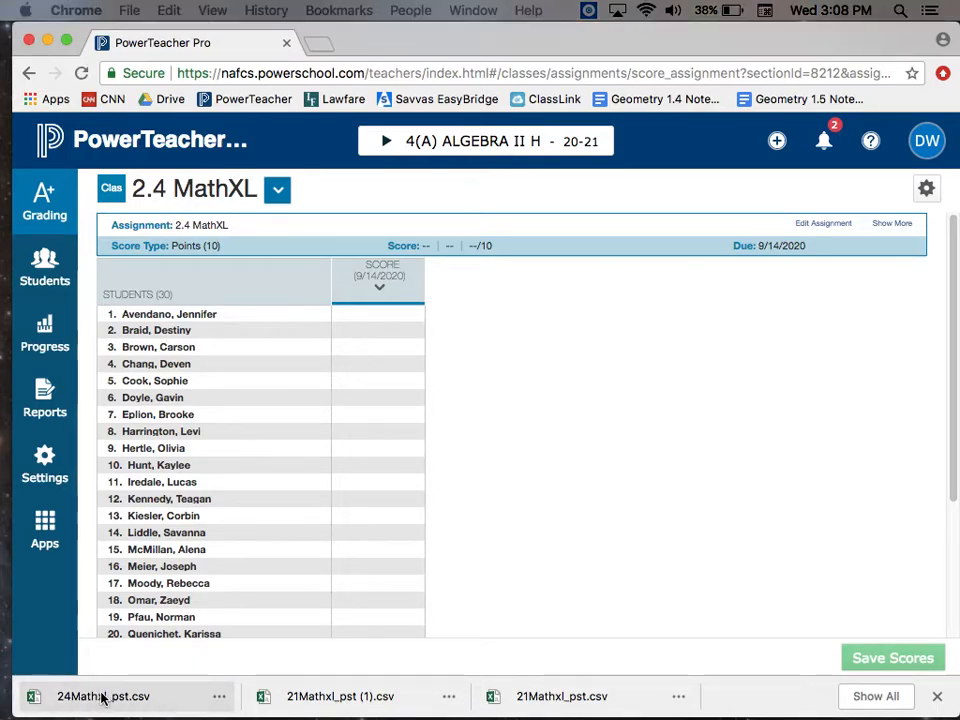
pyautogui.click(102, 697)
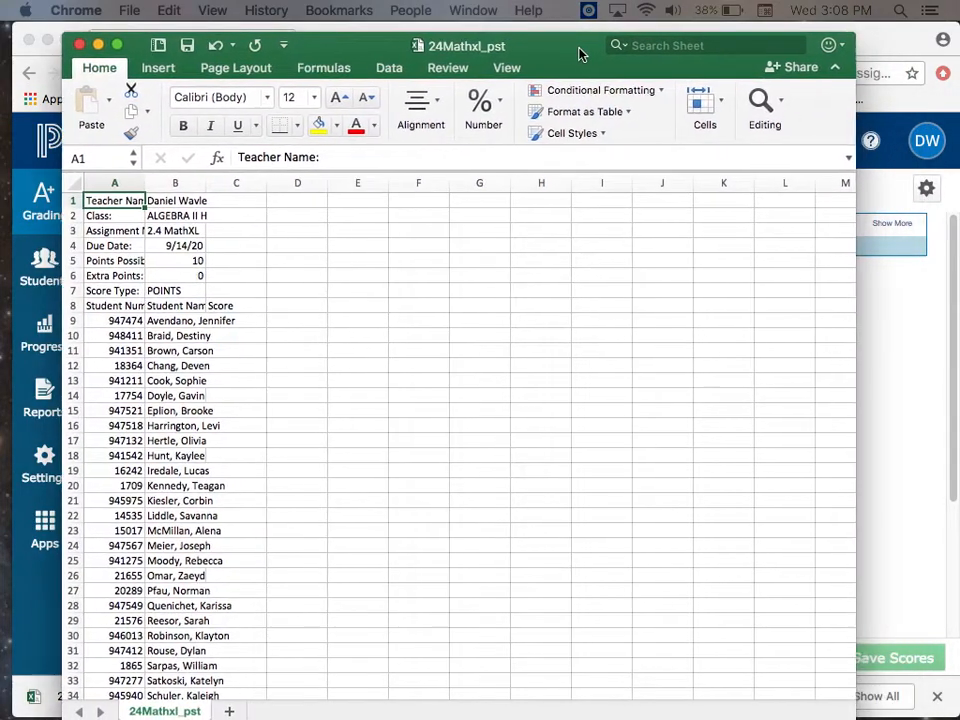
pyautogui.moveTo(578, 47); pyautogui.dragTo(566, 33)
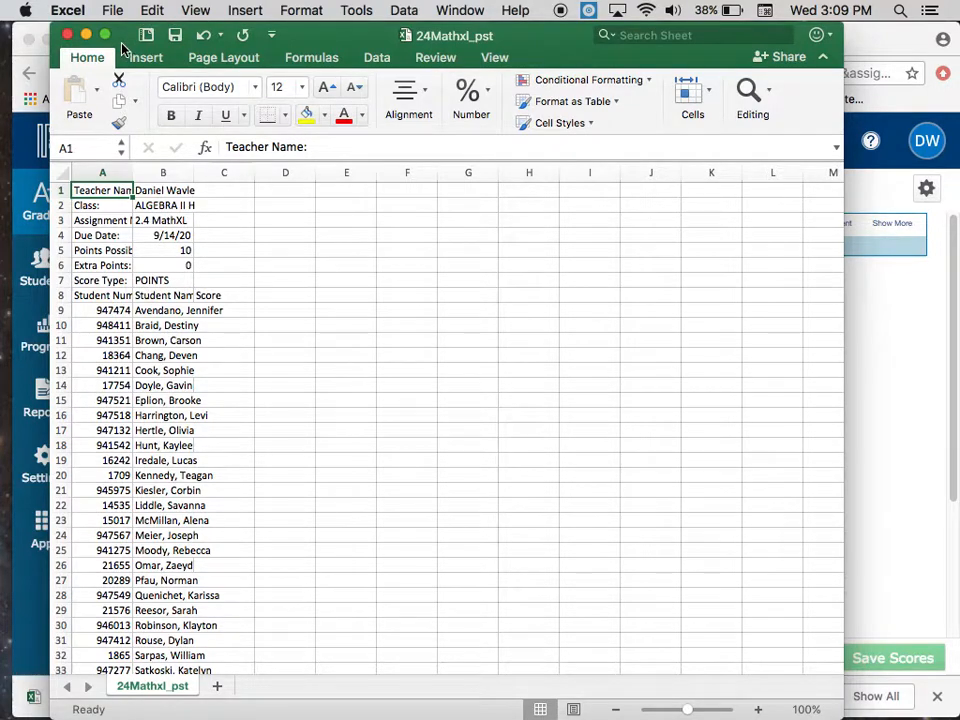
# Step: Compare the file types of 24Mathxl_pst.csv and Workbook9 in the Downloads folder, and return to the template spreadsheet
pyautogui.hotkey('ctrl', 'Up')
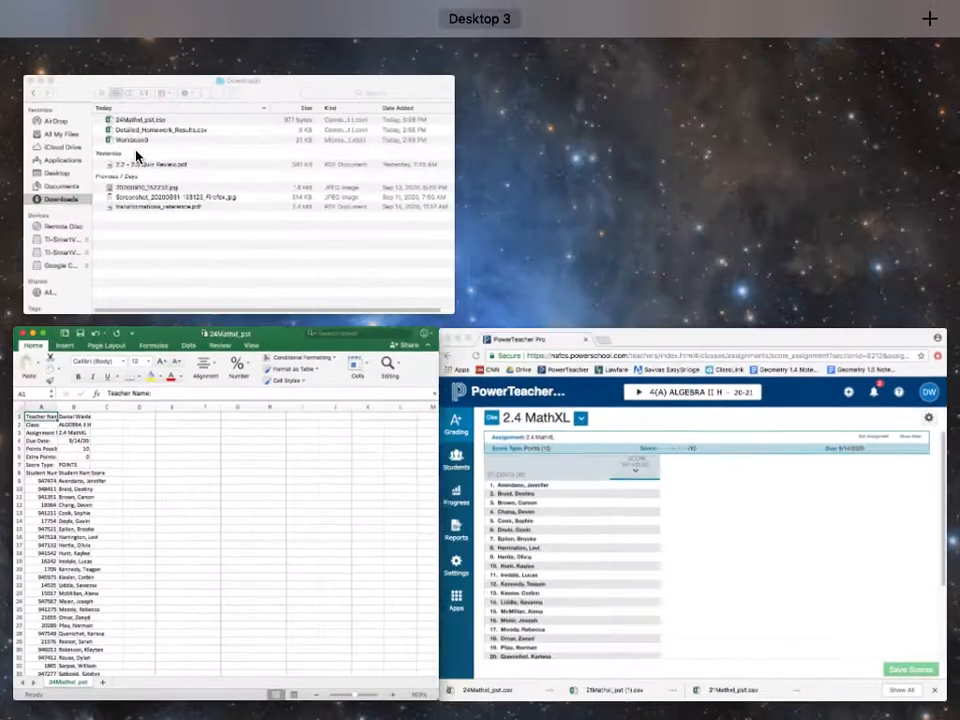
pyautogui.click(206, 200)
pyautogui.click(277, 138)
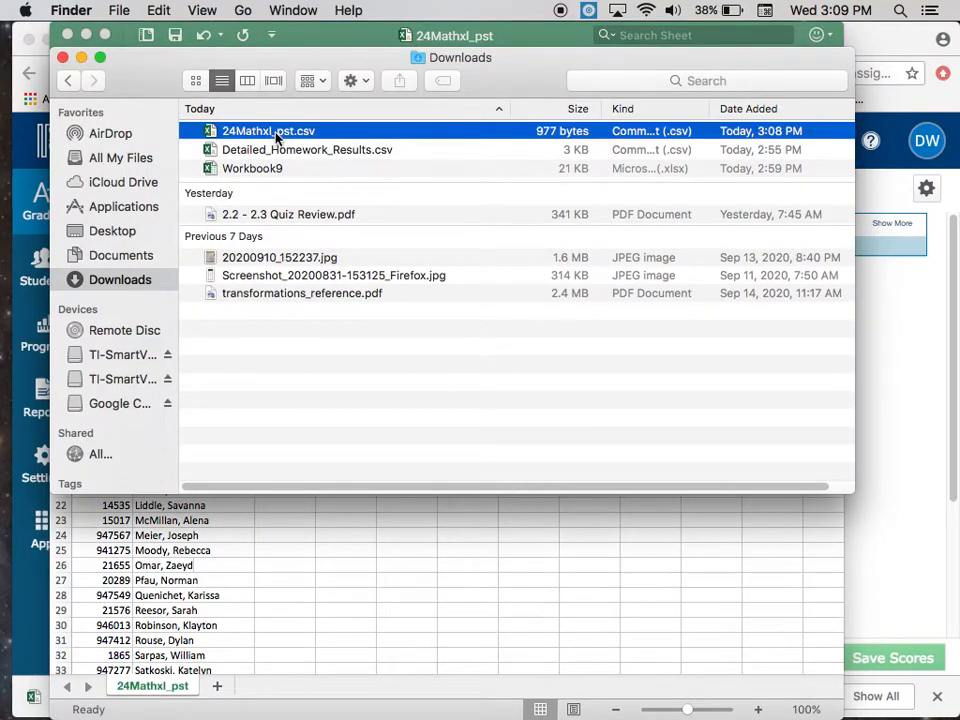
pyautogui.click(269, 174)
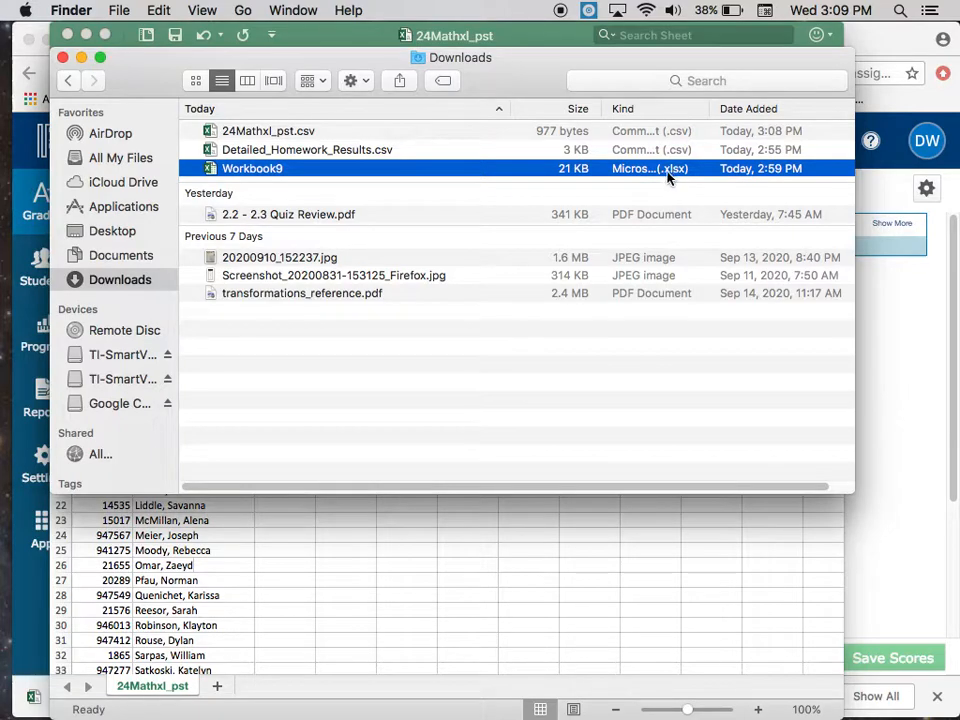
pyautogui.click(364, 129)
pyautogui.click(311, 129)
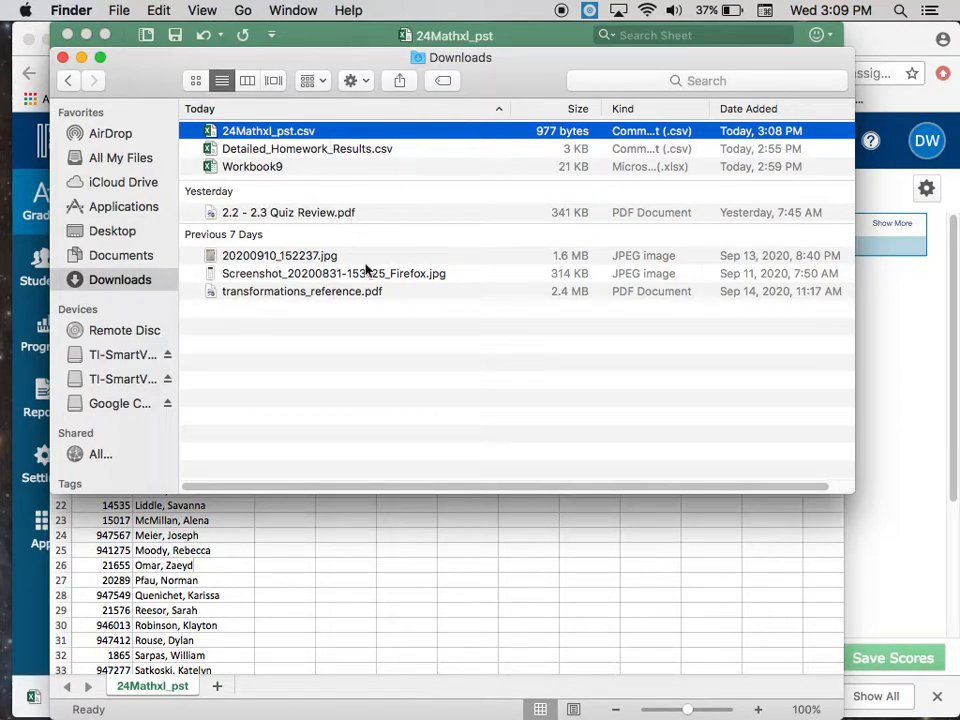
pyautogui.click(423, 564)
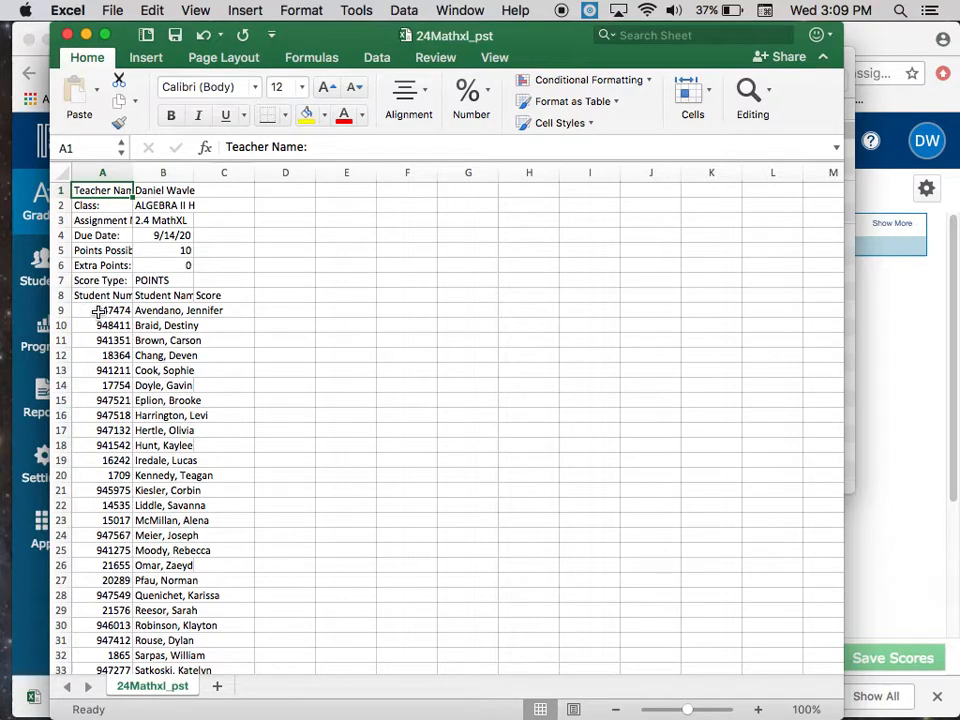
# Step: Examine the template's student numbers from A9, student names from B9, the Score column and the header rows 1 to 8
pyautogui.click(243, 311)
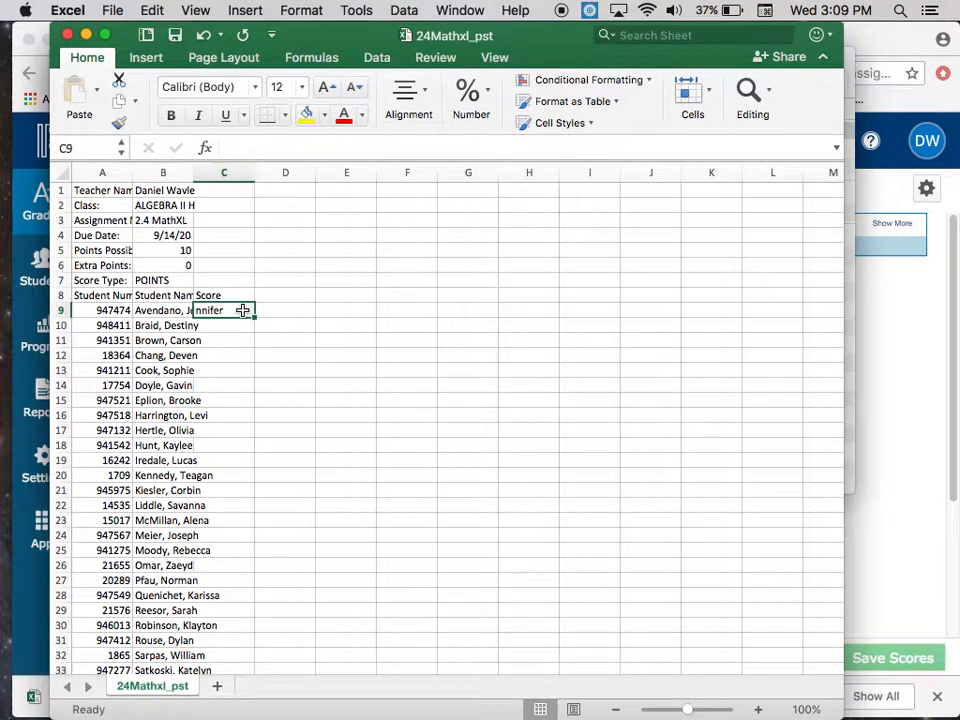
pyautogui.click(96, 312)
pyautogui.moveTo(104, 311); pyautogui.dragTo(89, 669)
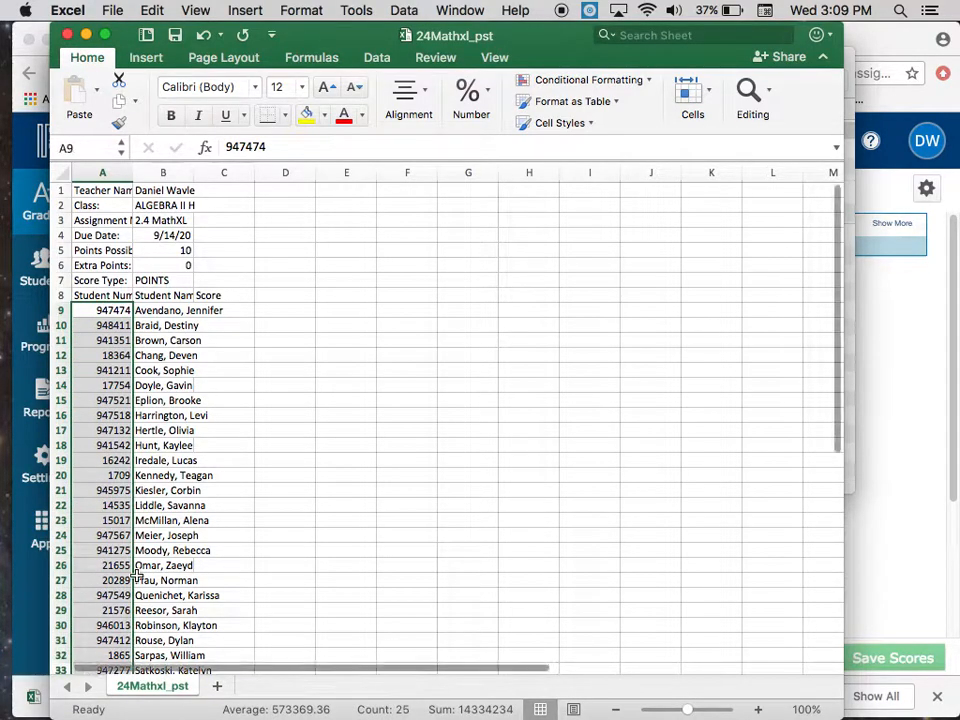
pyautogui.scroll(-4, 95, 510)
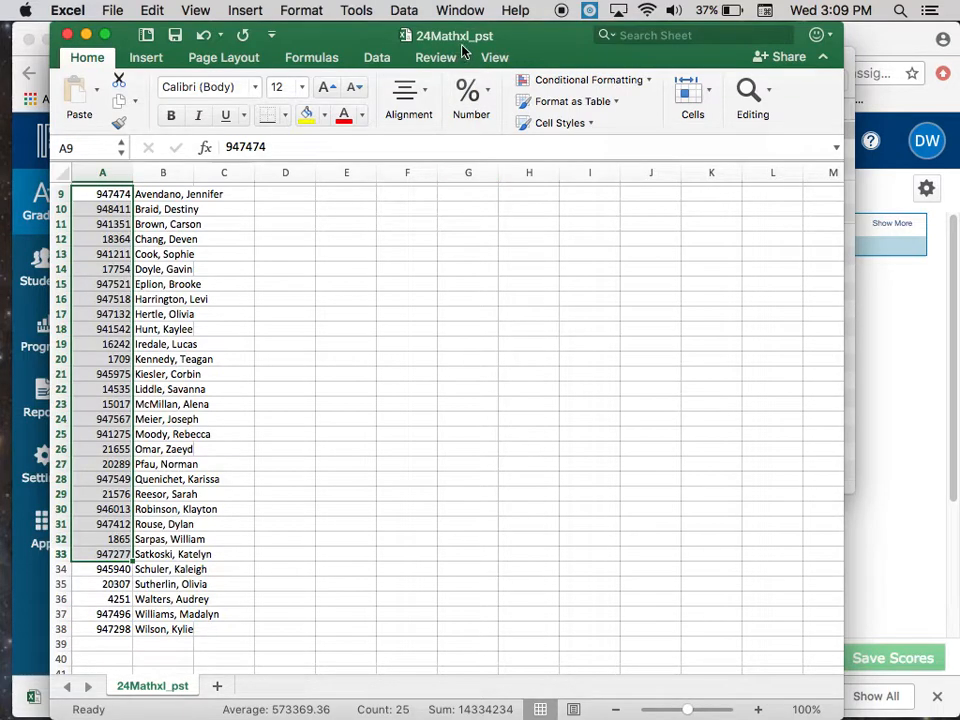
pyautogui.scroll(5, 100, 290)
pyautogui.click(112, 254)
pyautogui.moveTo(112, 254); pyautogui.dragTo(75, 656)
pyautogui.scroll(1, 195, 480)
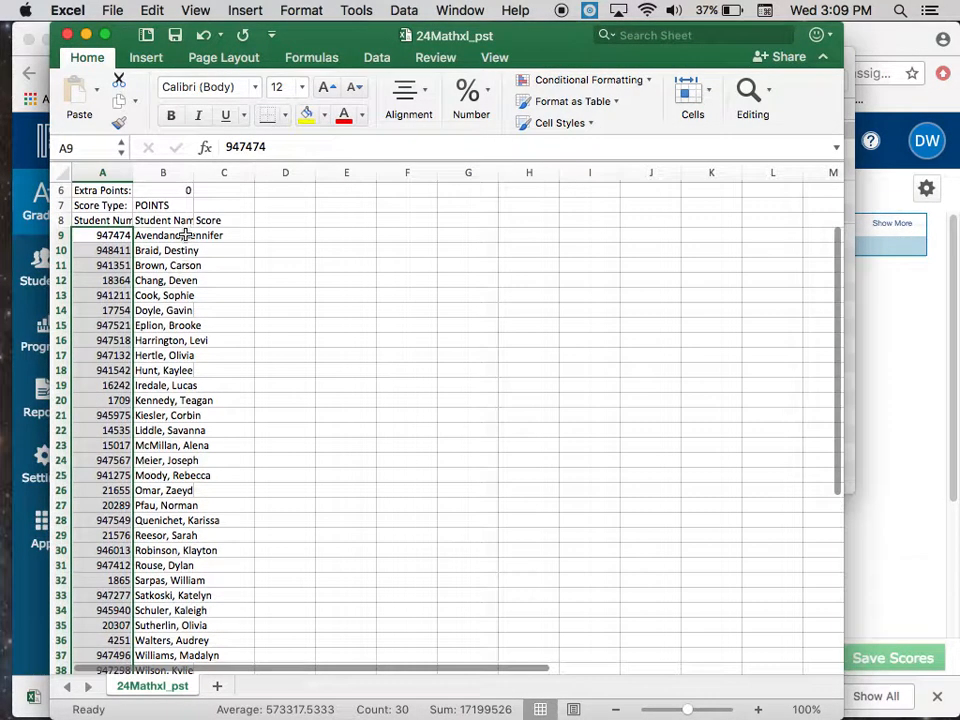
pyautogui.moveTo(187, 235); pyautogui.dragTo(157, 577)
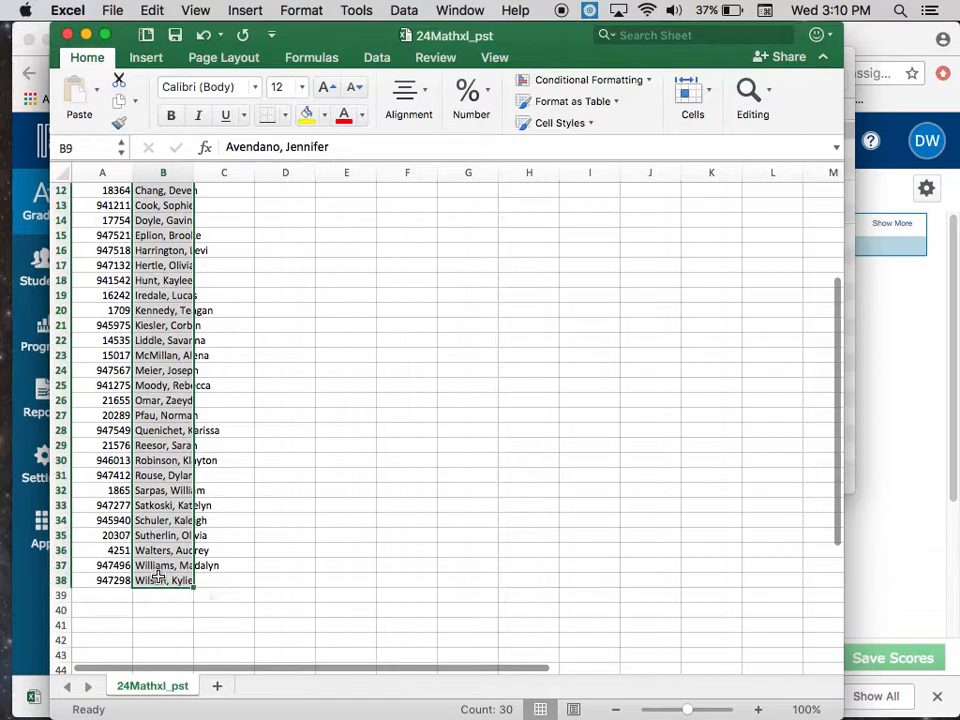
pyautogui.scroll(5, 349, 296)
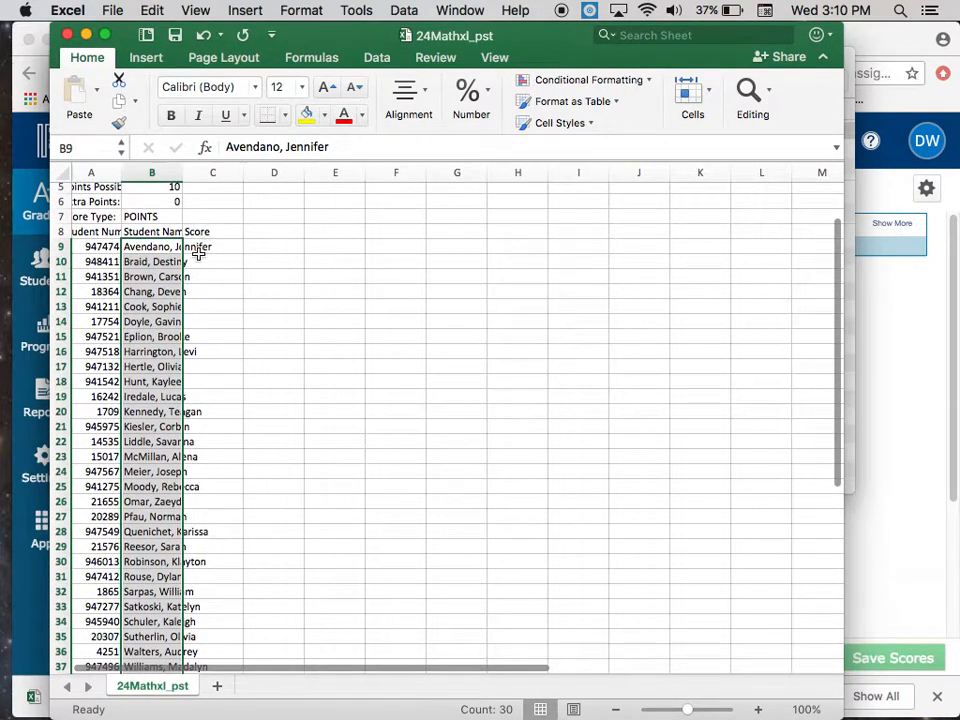
pyautogui.click(204, 248)
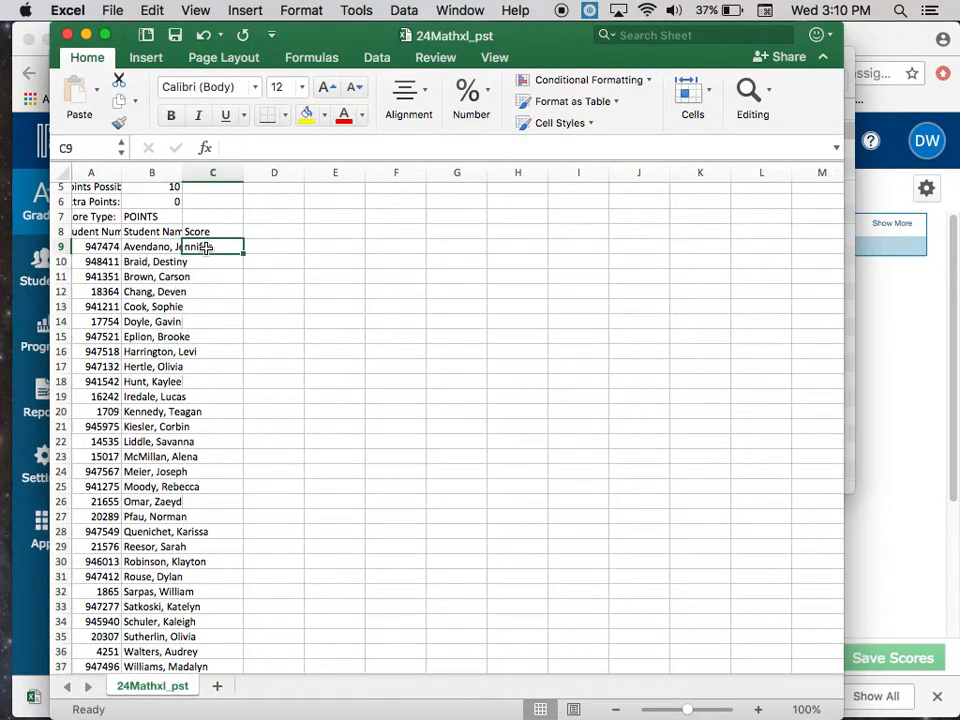
pyautogui.scroll(3, 208, 253)
pyautogui.hscroll(-2, 182, 242)
pyautogui.moveTo(81, 188); pyautogui.dragTo(371, 298)
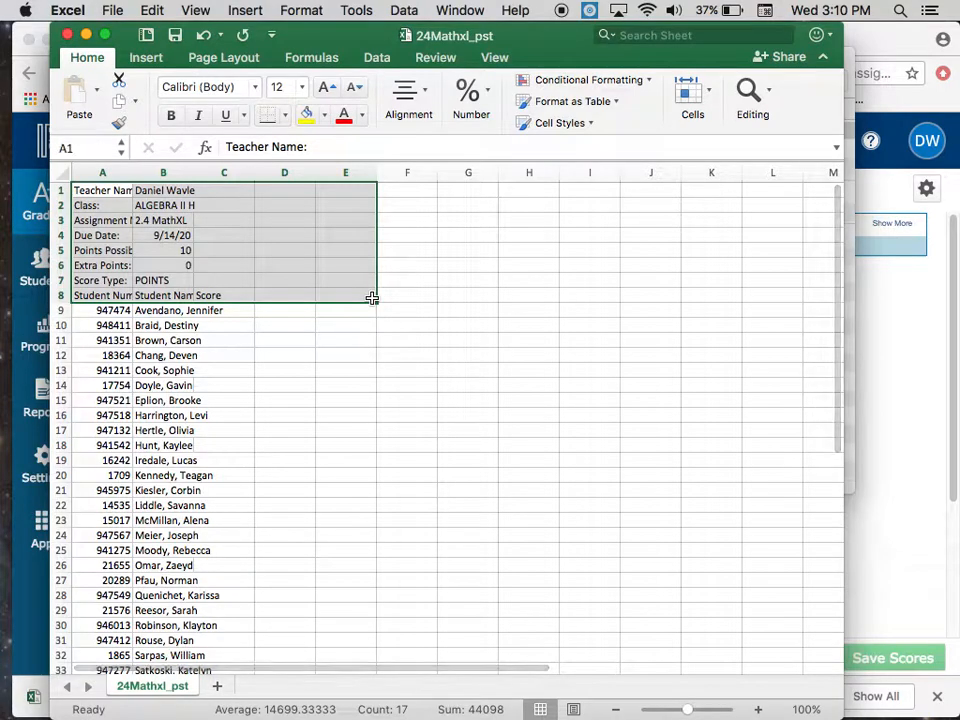
# Step: Widen column B of the template so the full student names fit beside the Score column
pyautogui.click(239, 311)
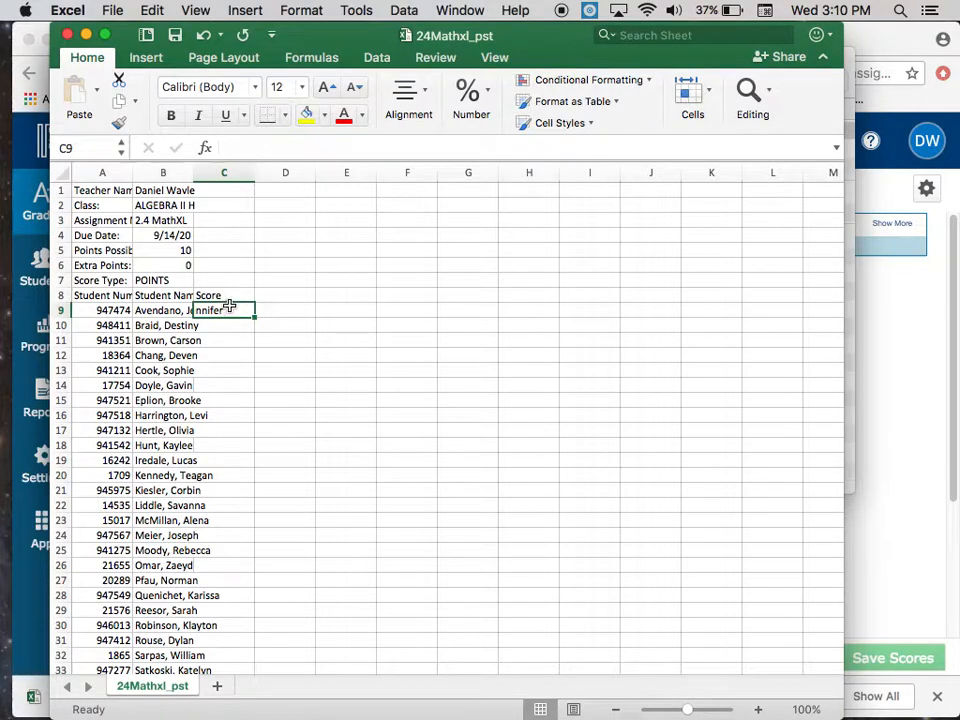
pyautogui.click(177, 311)
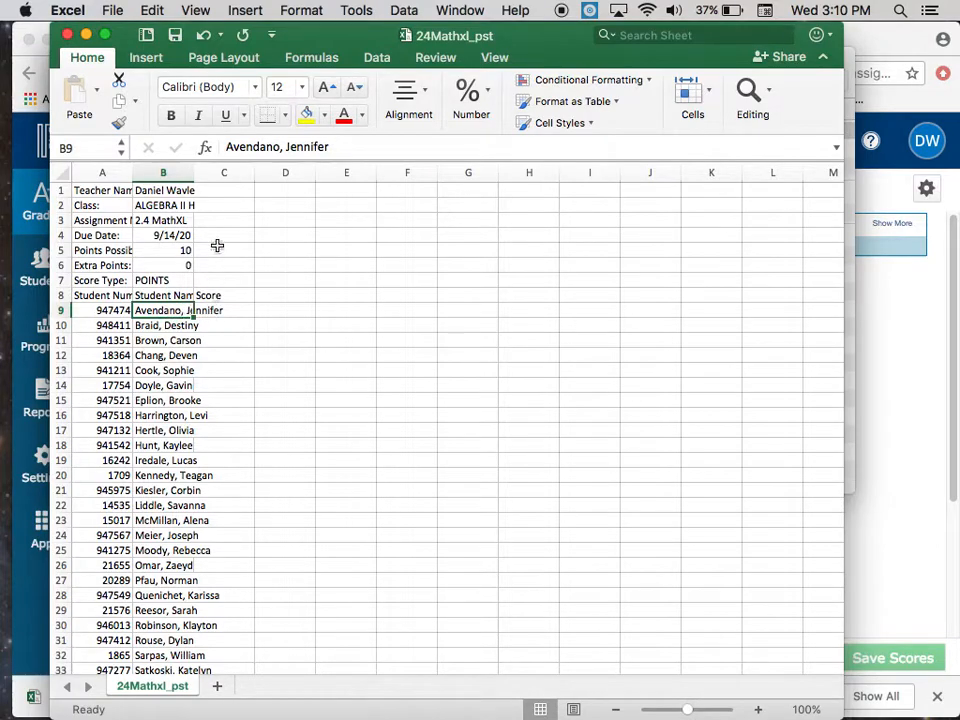
pyautogui.moveTo(194, 172); pyautogui.dragTo(239, 171)
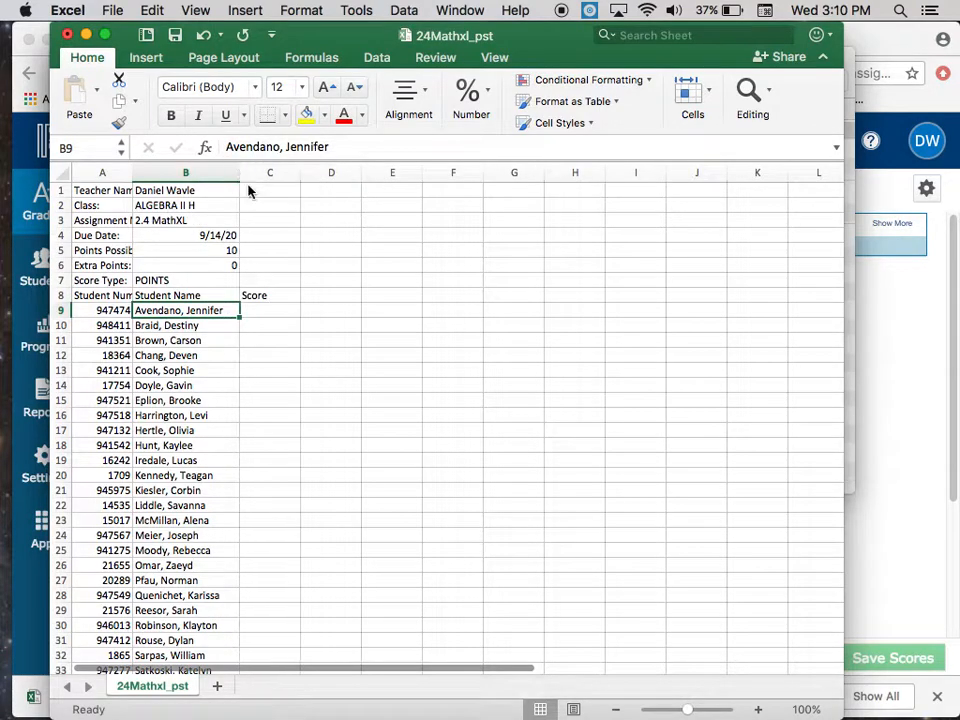
# Step: Copy all students' scores in the 2.4, 2.5 and 2.6 columns (Z to AB) of the Period 4 MathXL workbook
pyautogui.click(264, 313)
pyautogui.click(261, 294)
pyautogui.click(259, 313)
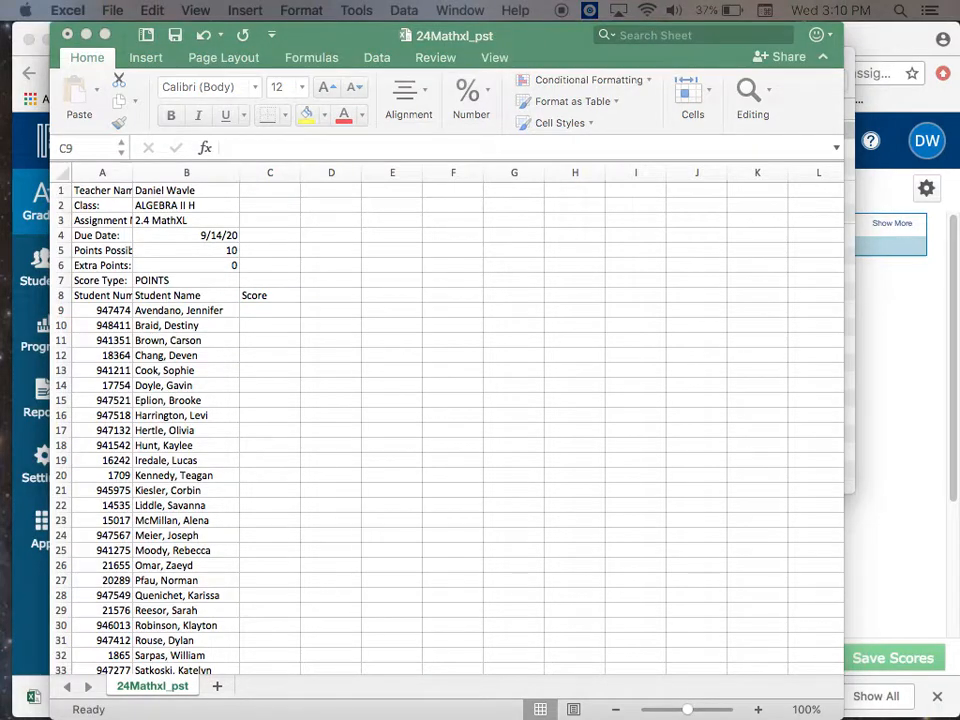
pyautogui.moveTo(0, 50); pyautogui.dragTo(188, 12)
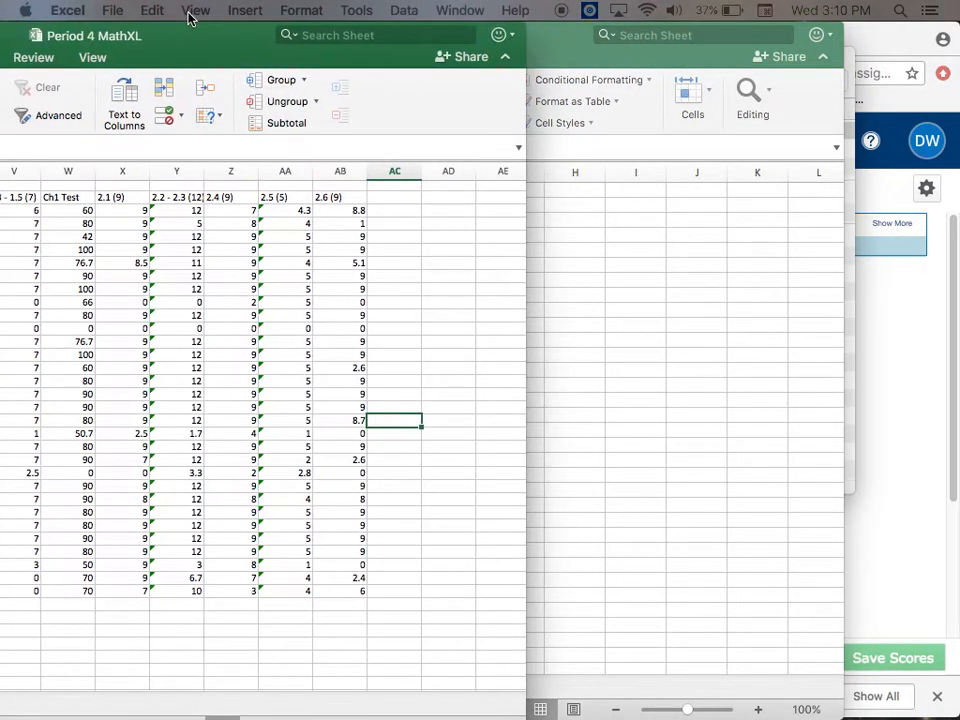
pyautogui.click(243, 210)
pyautogui.moveTo(232, 208); pyautogui.dragTo(322, 596)
pyautogui.press('super+c')
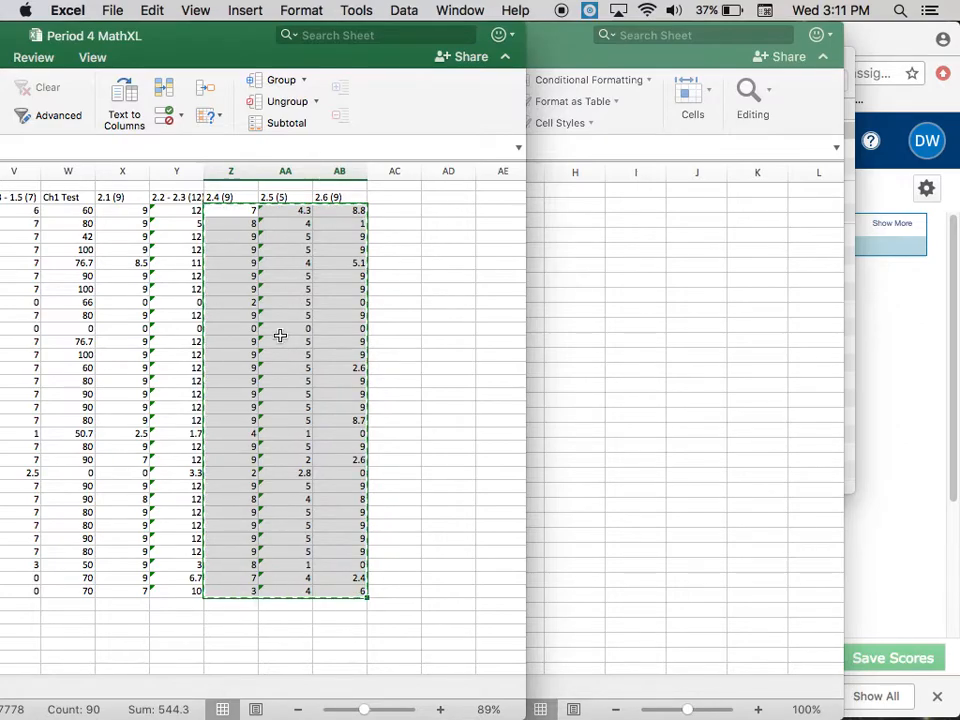
# Step: Paste the copied scores as values only into the 24Mathxl_pst template, starting at C9 under the Score header
pyautogui.moveTo(346, 48); pyautogui.dragTo(0, 48)
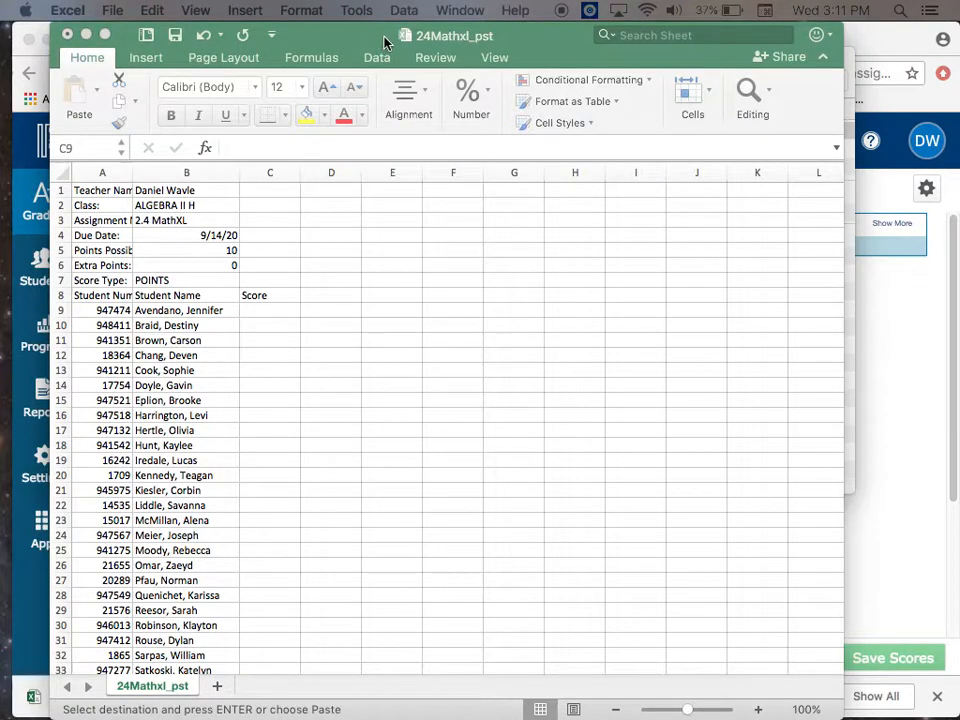
pyautogui.click(259, 311)
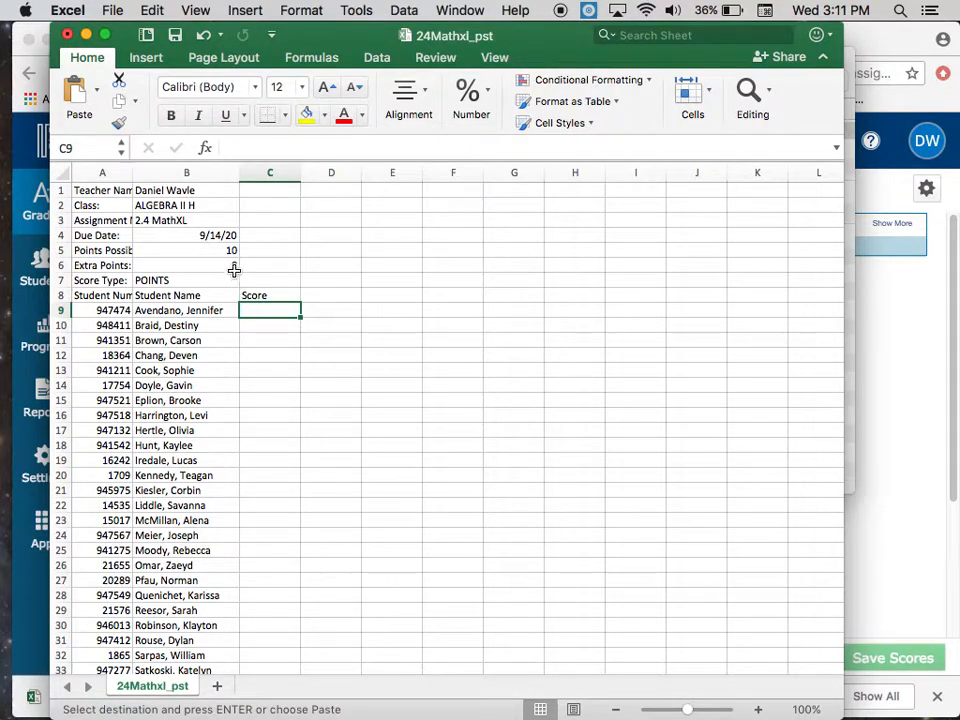
pyautogui.click(98, 92)
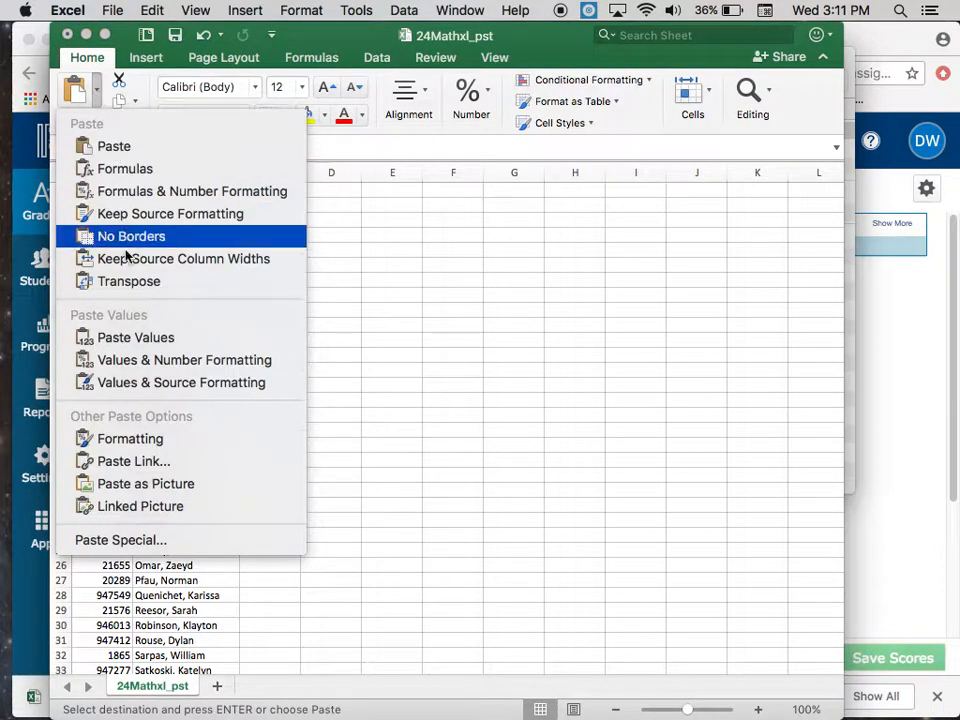
pyautogui.click(141, 340)
pyautogui.scroll(-5, 510, 568)
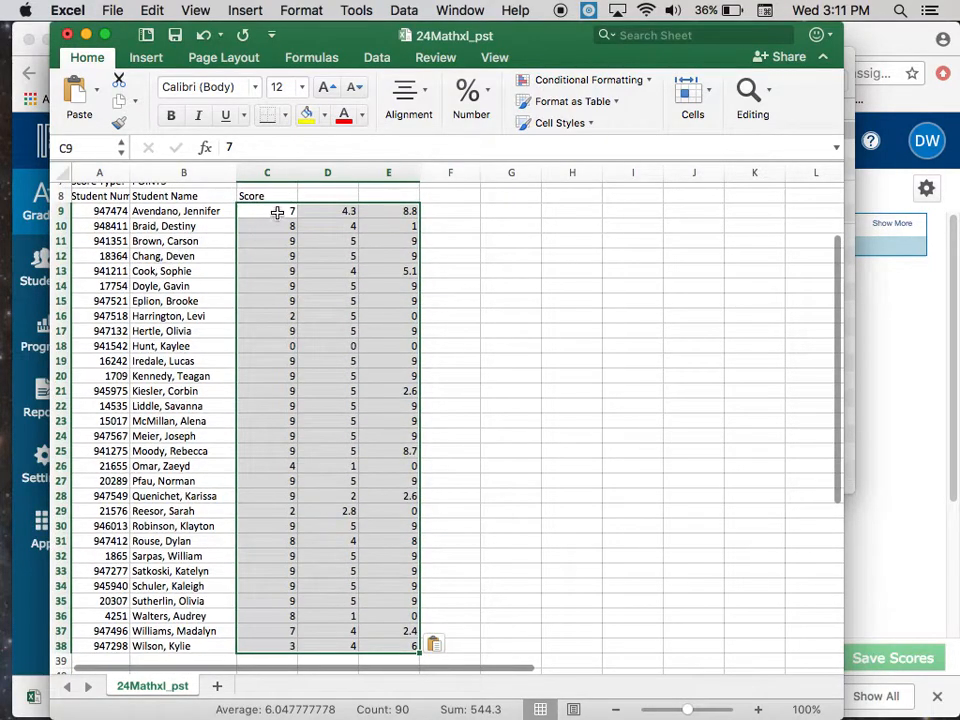
# Step: Check that the pasted scores in C9:E38 line up with the student names in B9:B38
pyautogui.moveTo(279, 212); pyautogui.dragTo(279, 619)
pyautogui.moveTo(172, 190); pyautogui.dragTo(148, 625)
pyautogui.scroll(2, 148, 625)
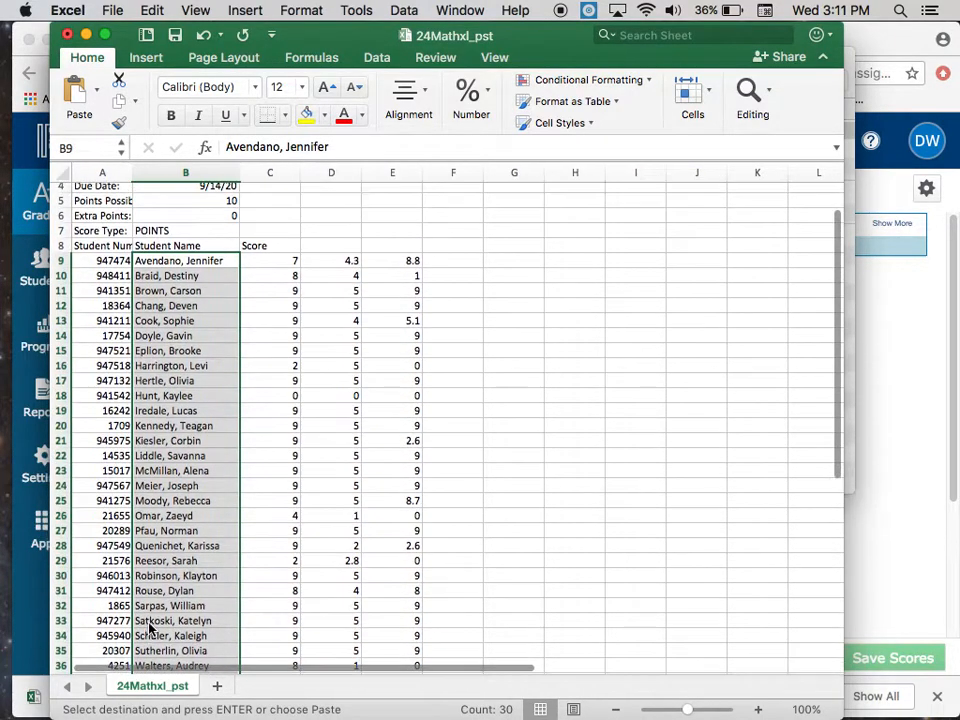
pyautogui.click(297, 260)
pyautogui.moveTo(297, 260); pyautogui.dragTo(410, 584)
pyautogui.scroll(2, 420, 570)
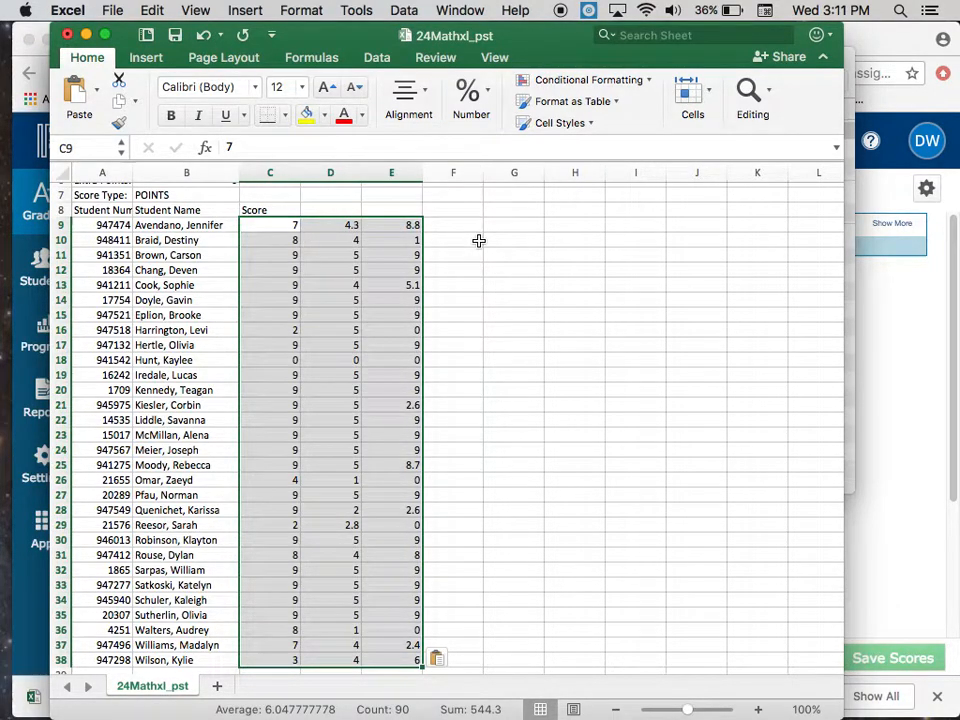
pyautogui.scroll(-1, 478, 240)
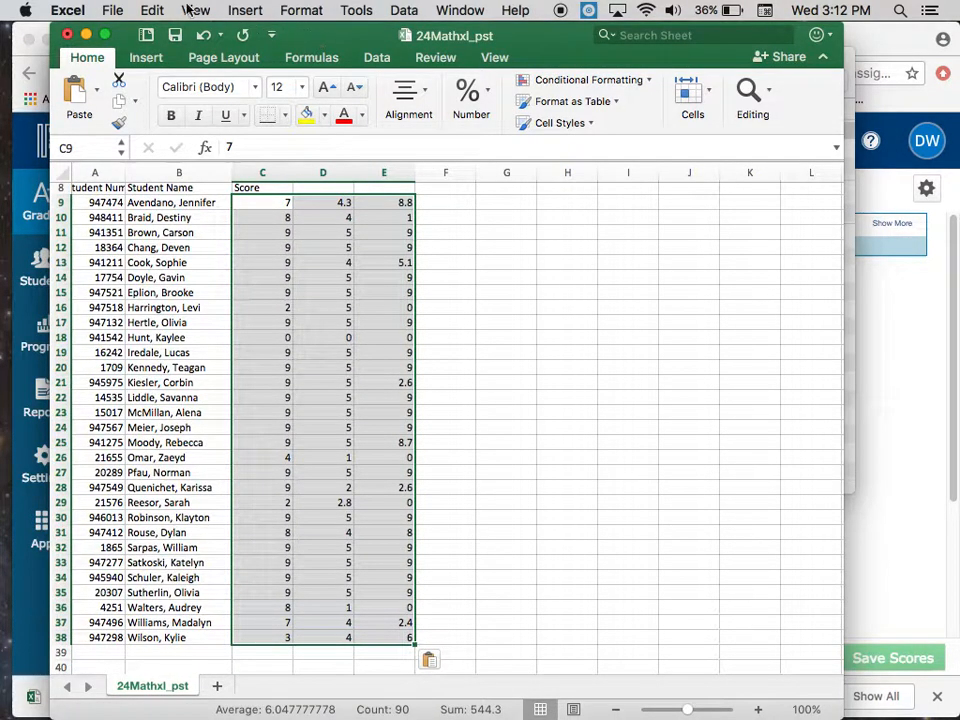
# Step: Save a copy of the template as Import Template Period 4 in Downloads, in Comma Separated Values (.csv) format
pyautogui.click(109, 9)
pyautogui.click(110, 9)
pyautogui.click(112, 8)
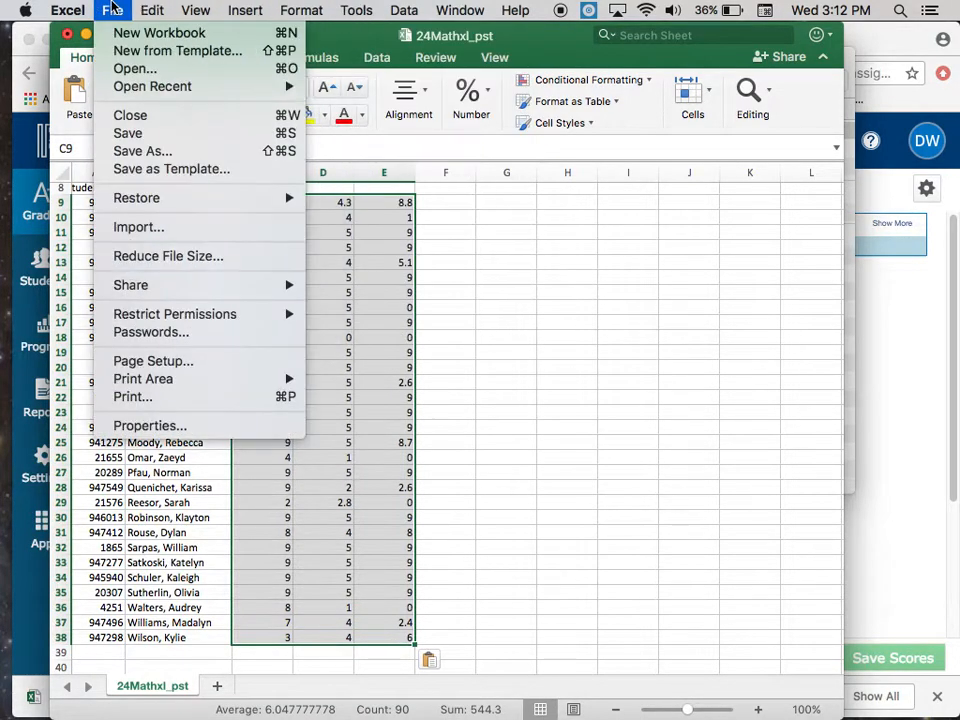
pyautogui.click(152, 152)
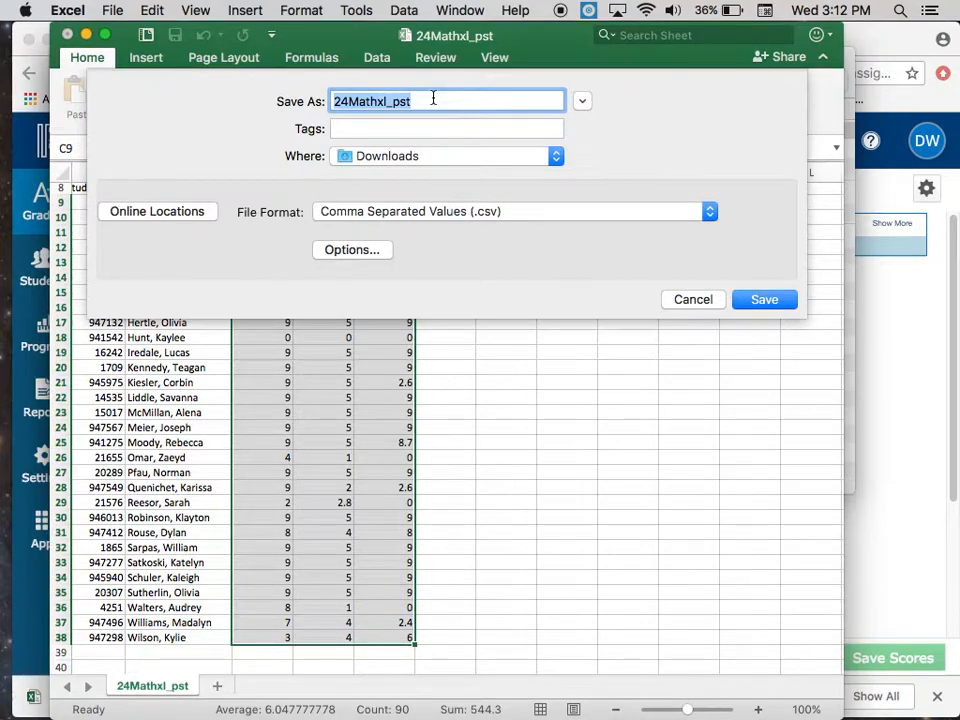
pyautogui.press('BackSpace')
pyautogui.write('Import ')
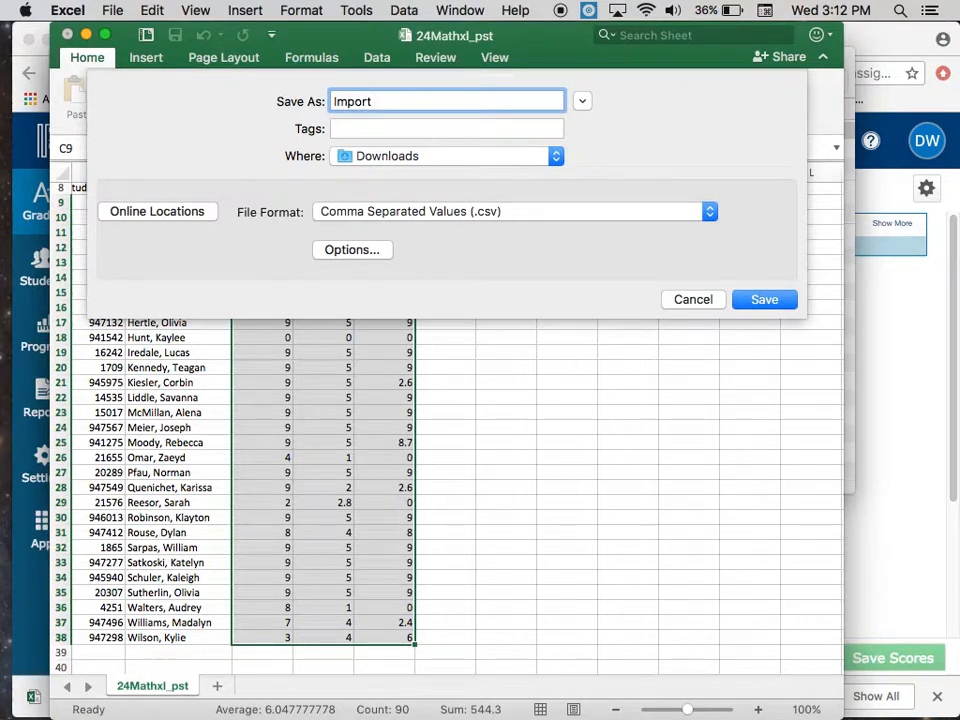
pyautogui.write('Template Period 4')
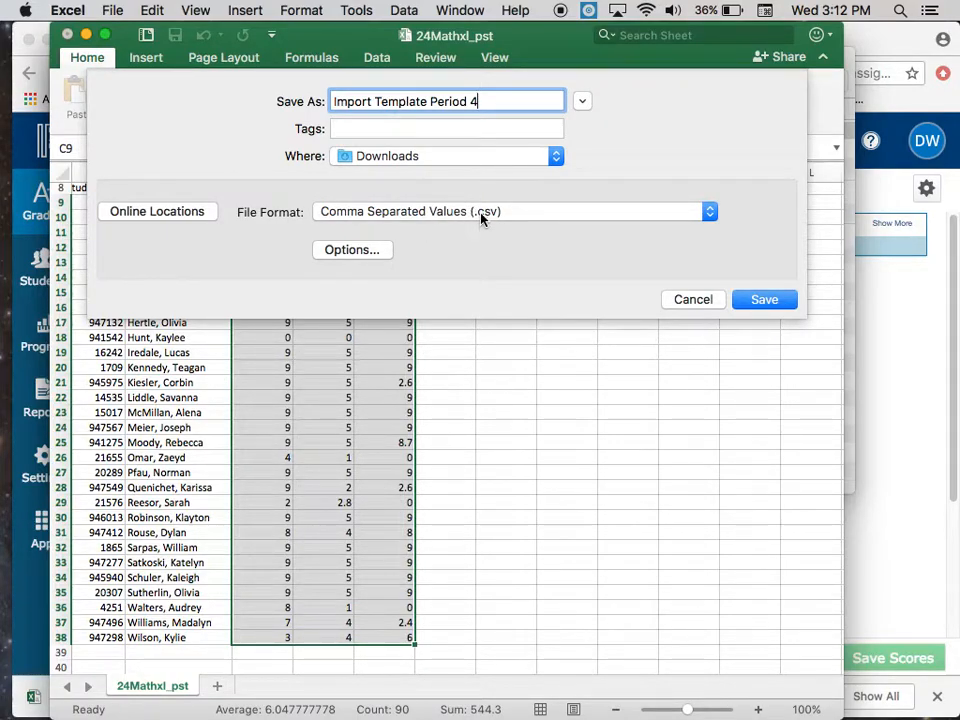
pyautogui.click(763, 302)
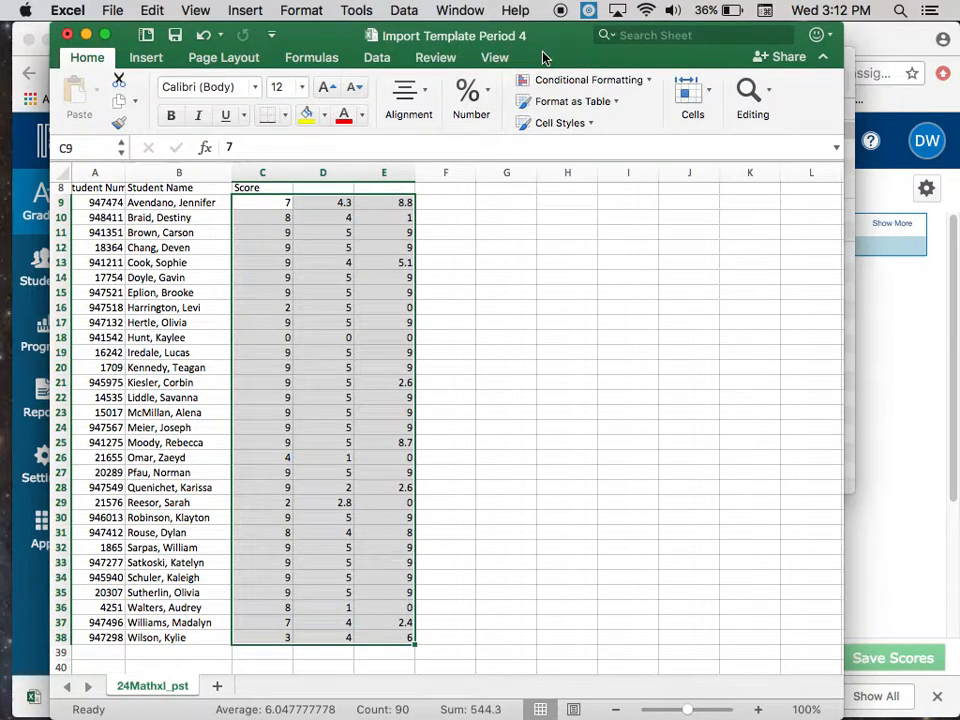
pyautogui.click(487, 281)
pyautogui.scroll(1, 487, 283)
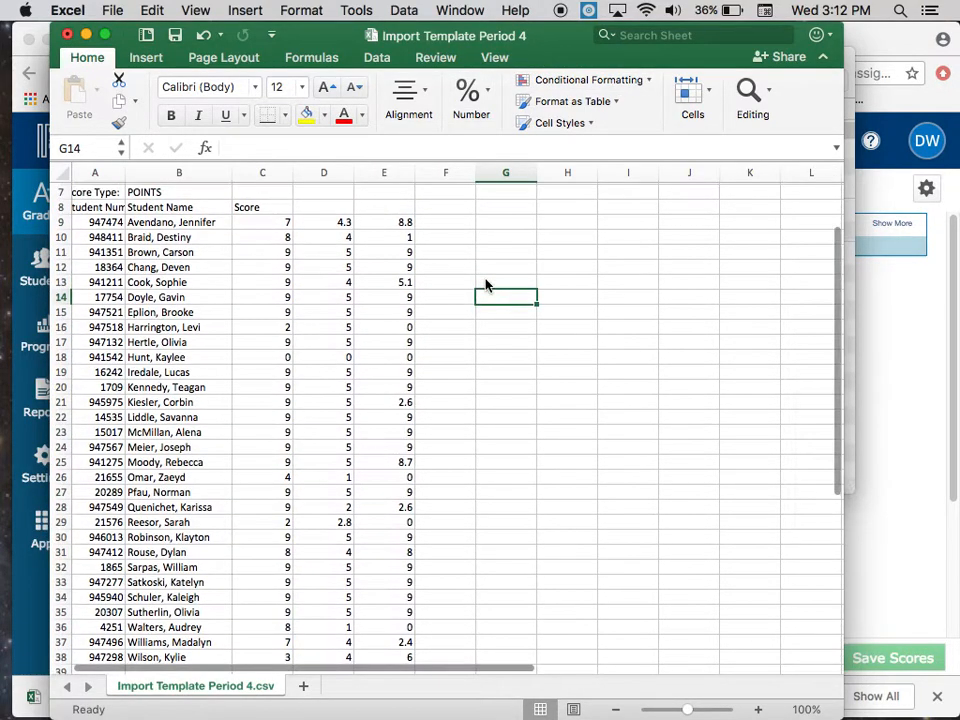
# Step: Switch to PowerTeacher Pro and start a score import for 2.4 MathXL with the Import Template Period 4 file
pyautogui.click(898, 110)
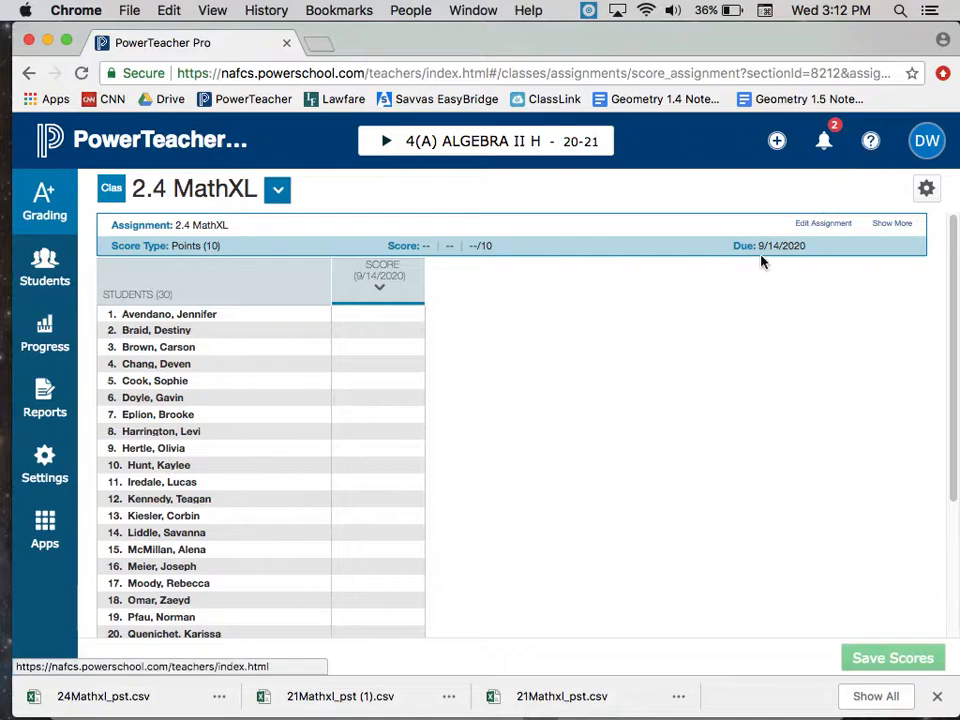
pyautogui.click(927, 192)
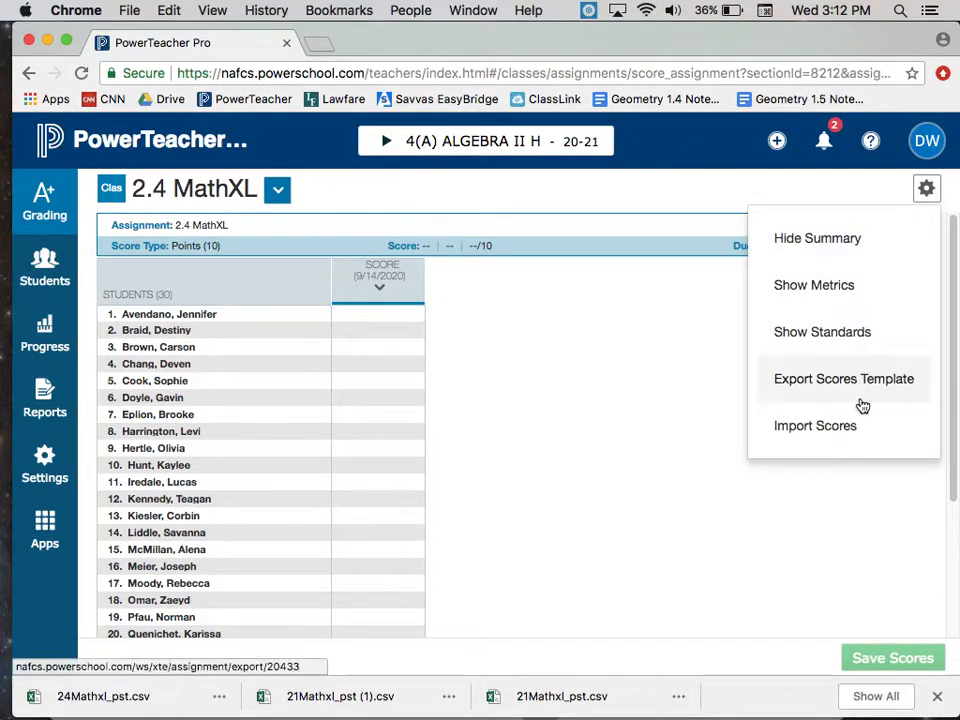
pyautogui.click(801, 427)
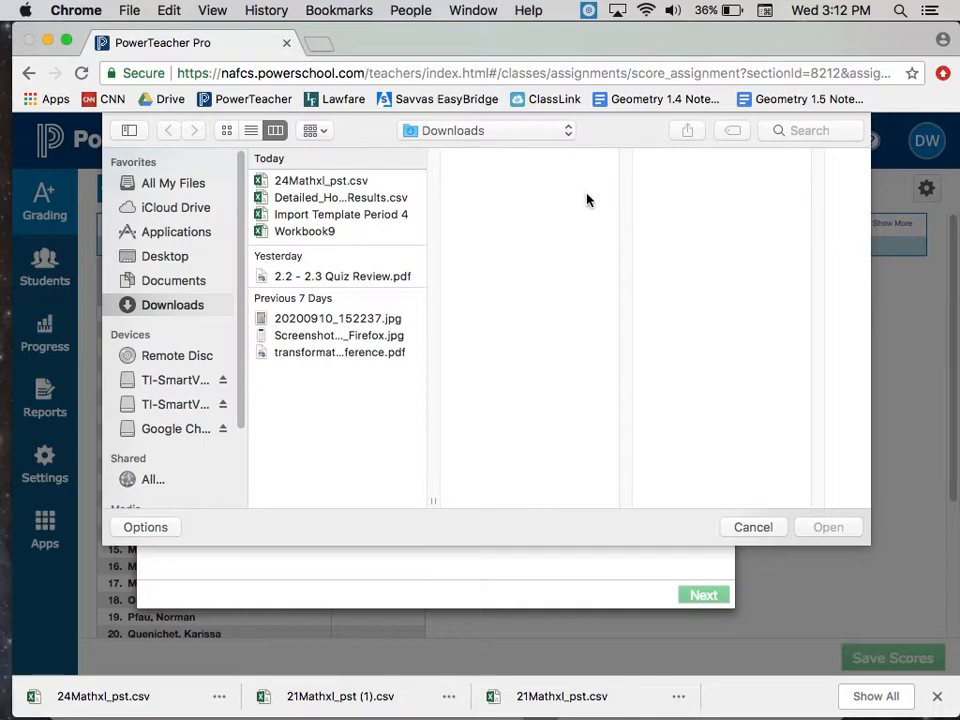
pyautogui.click(321, 216)
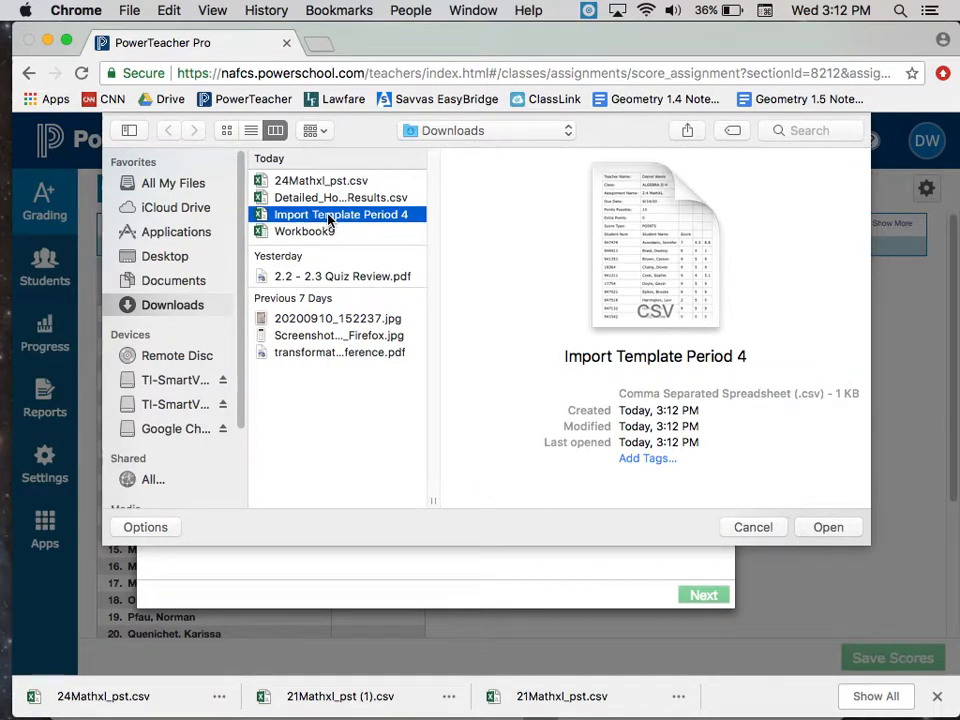
pyautogui.doubleClick(328, 218)
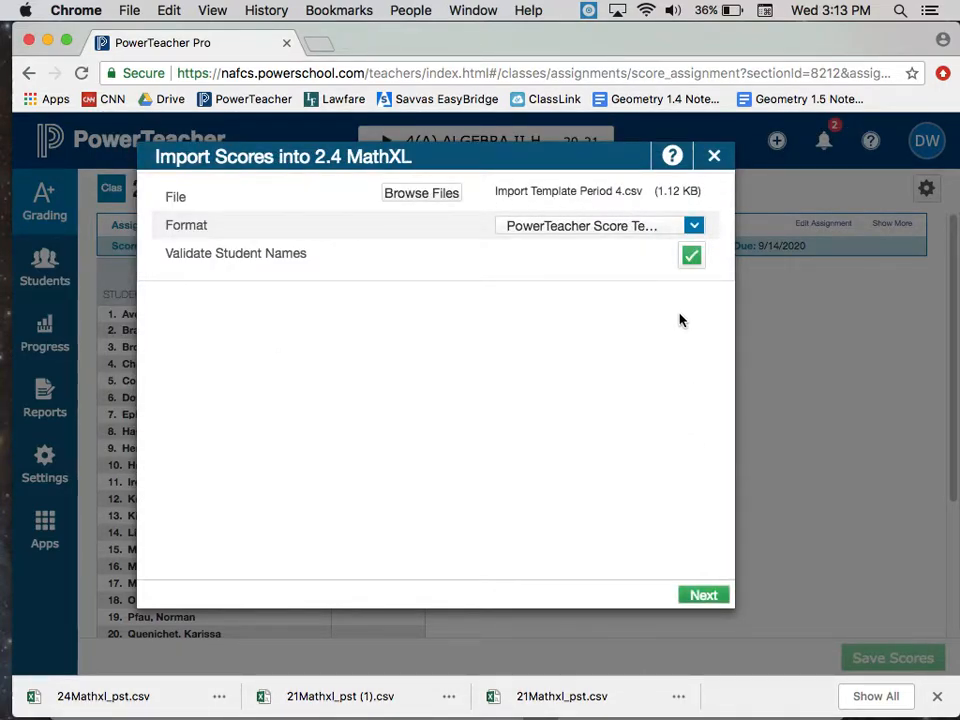
# Step: Keep Validate Student Names enabled, choose the PowerTeacher Score Template format, and continue to the import preview
pyautogui.click(692, 257)
pyautogui.click(692, 257)
pyautogui.click(692, 257)
pyautogui.click(692, 257)
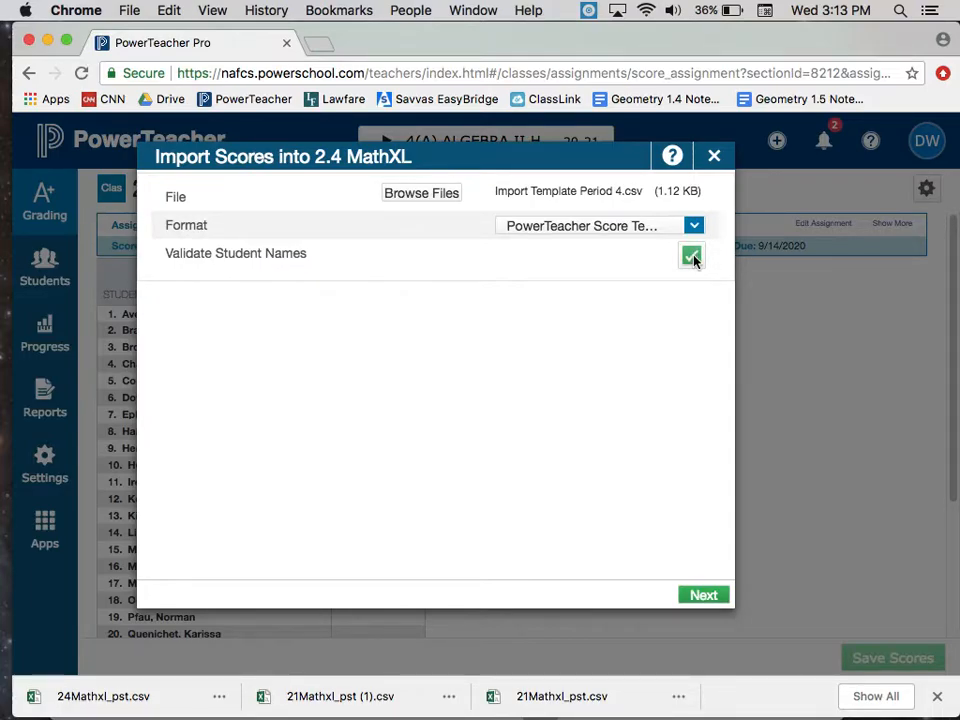
pyautogui.click(626, 224)
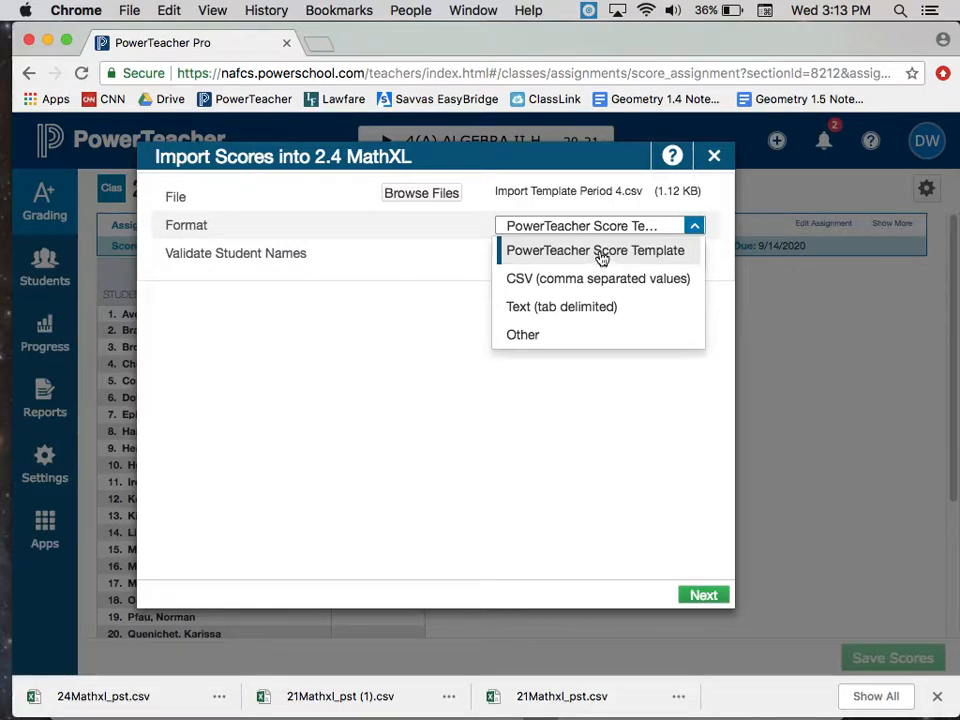
pyautogui.click(600, 255)
pyautogui.click(704, 596)
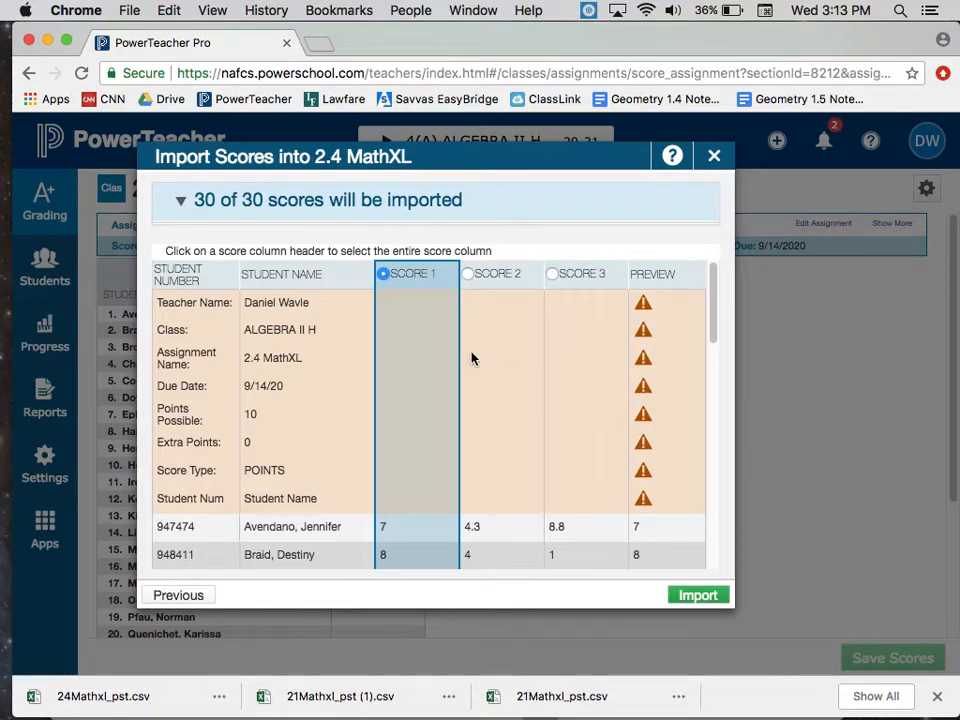
# Step: Review the preview's header rows and student scores, select Score 1 as the score column, and import it into 2.4 MathXL
pyautogui.moveTo(159, 302); pyautogui.dragTo(320, 508)
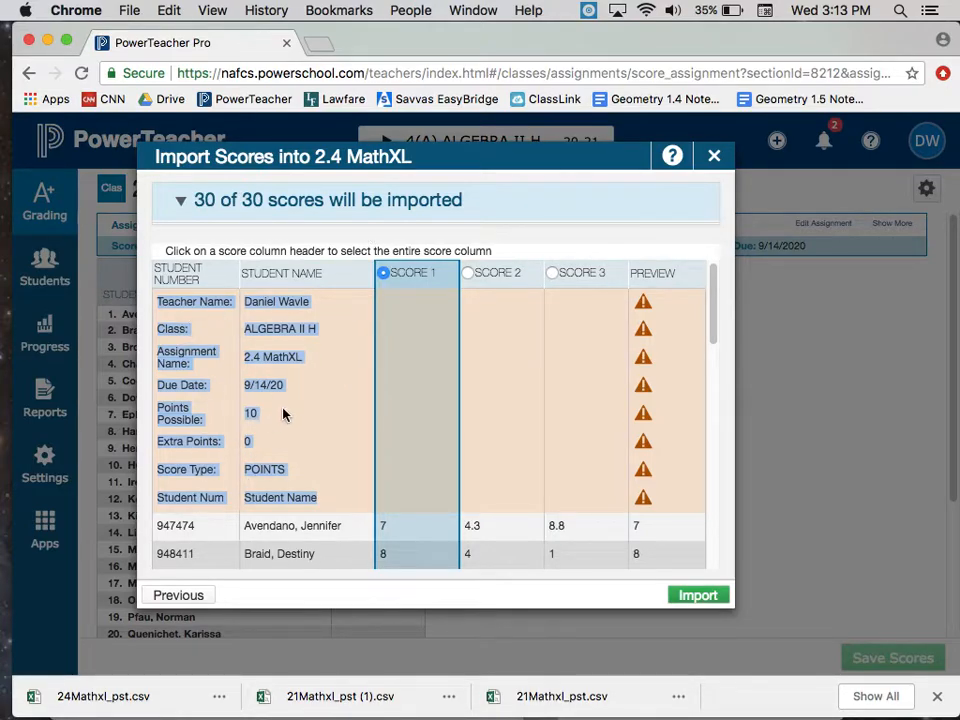
pyautogui.click(671, 390)
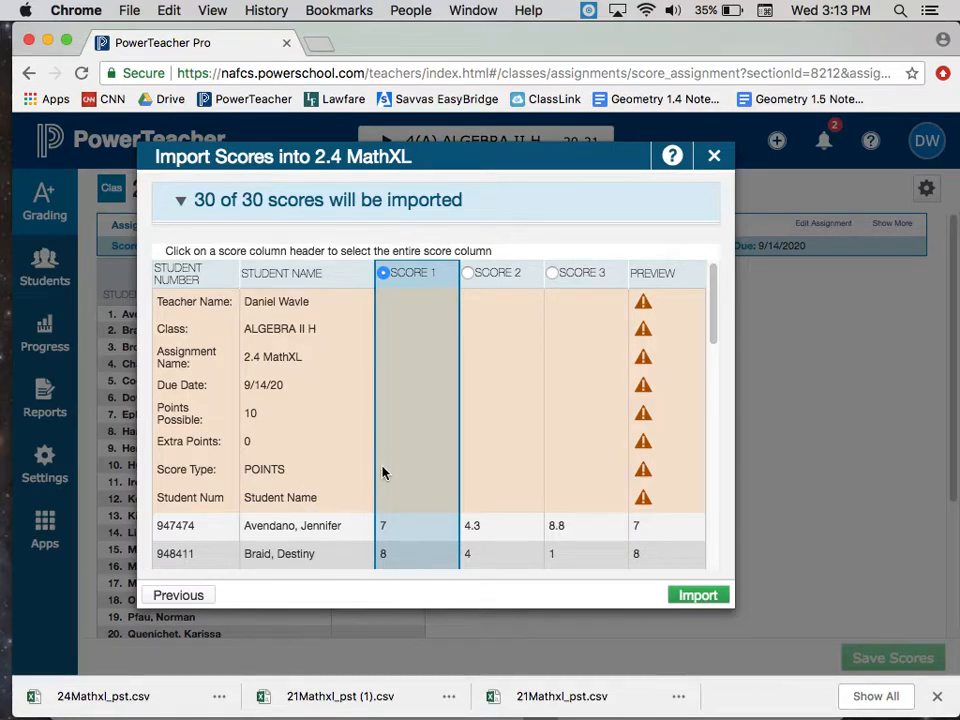
pyautogui.scroll(-5, 385, 440)
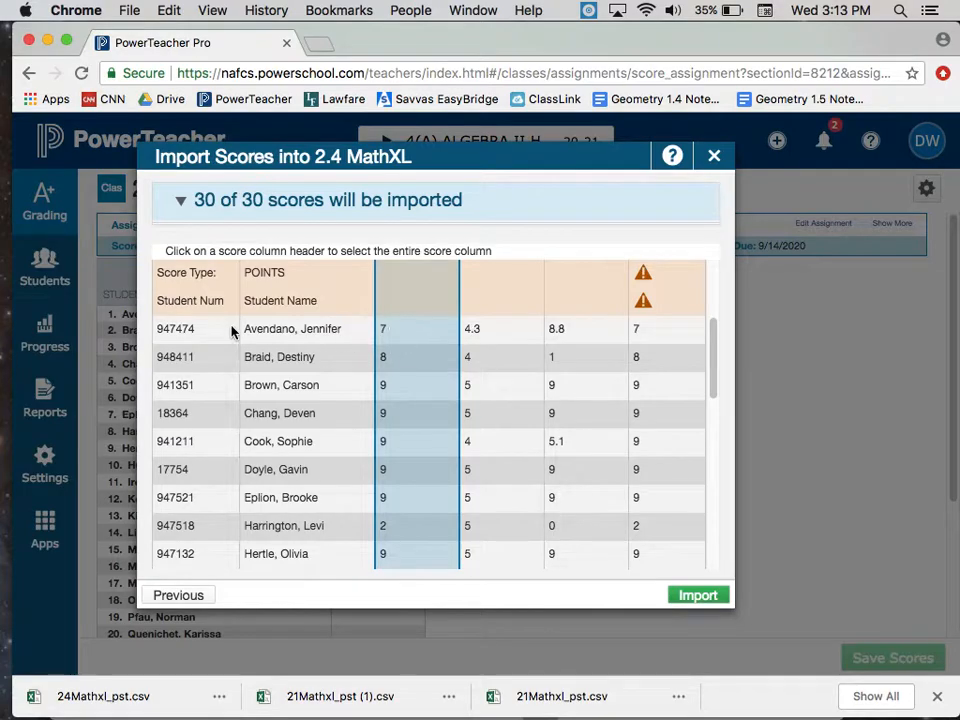
pyautogui.scroll(-10, 420, 334)
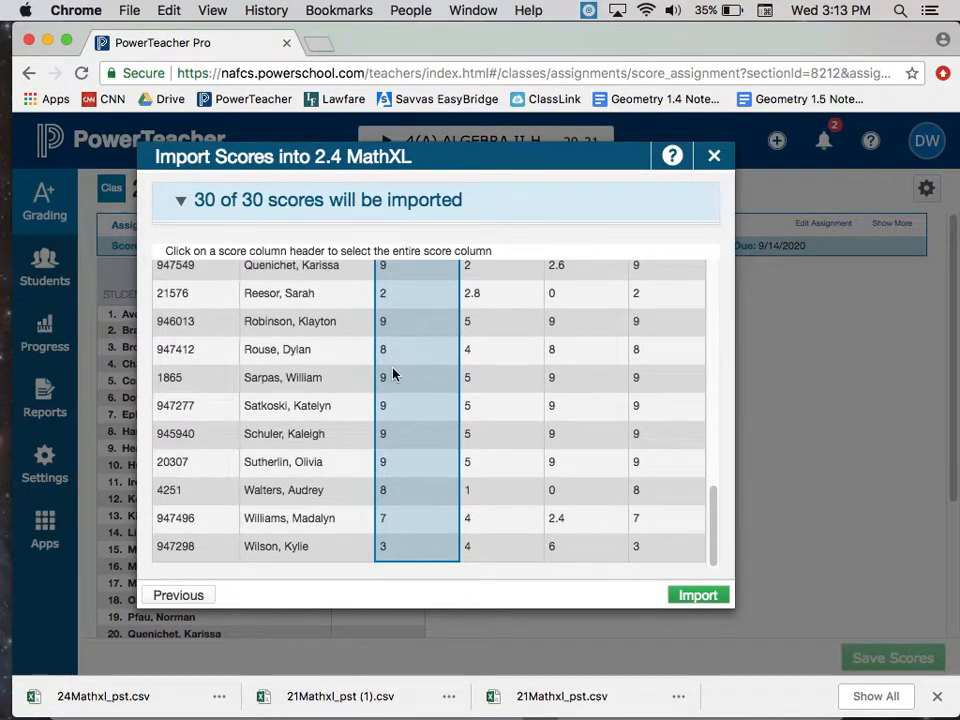
pyautogui.scroll(10, 392, 374)
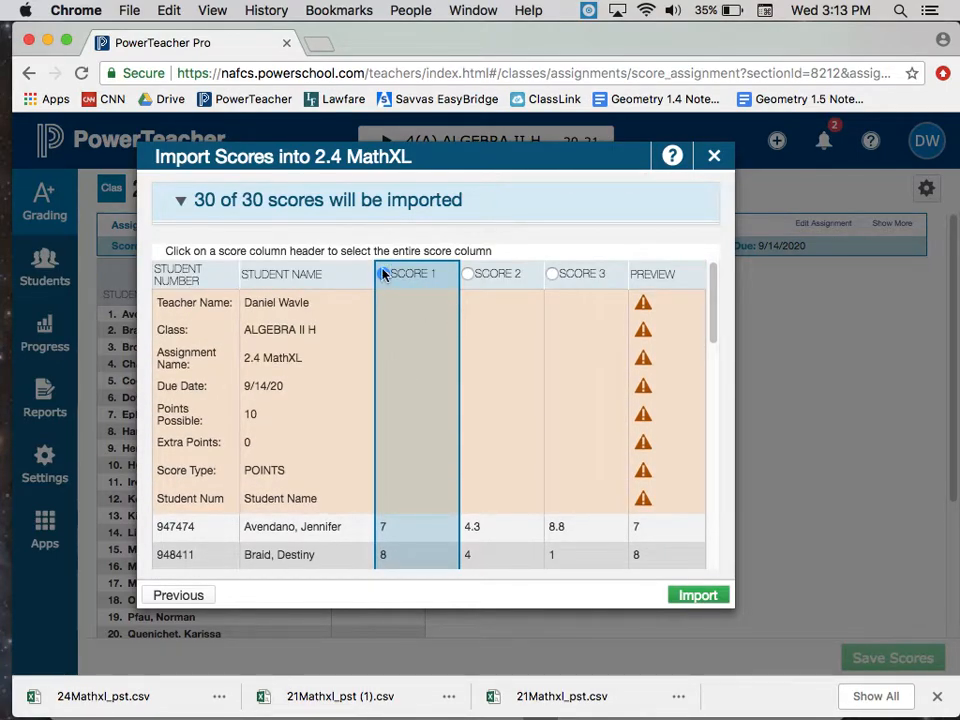
pyautogui.click(469, 280)
pyautogui.click(559, 279)
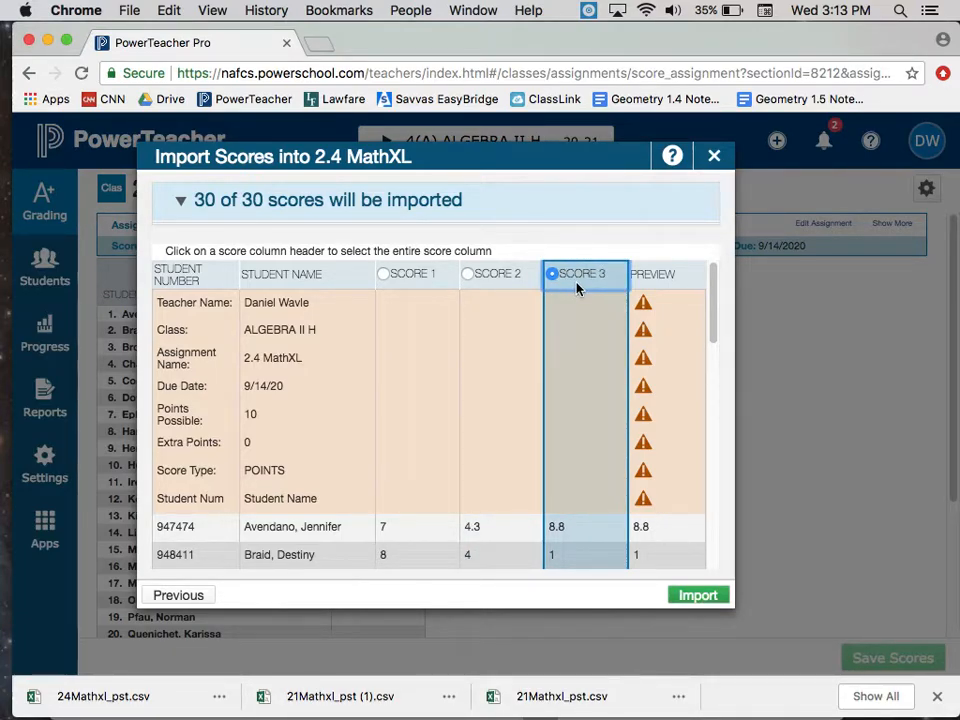
pyautogui.click(386, 278)
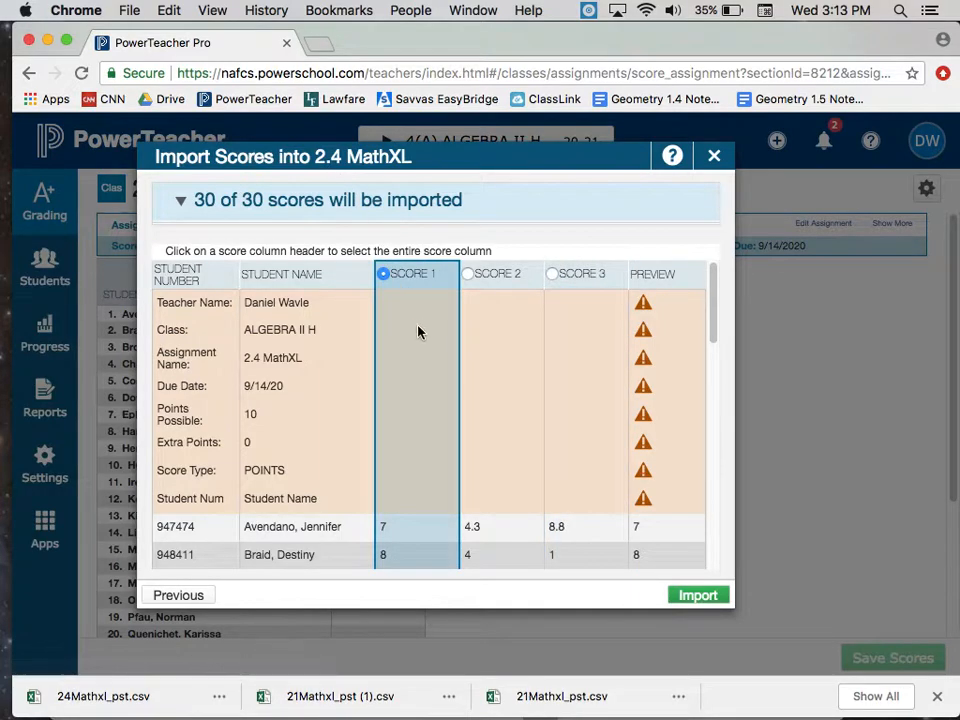
pyautogui.click(692, 597)
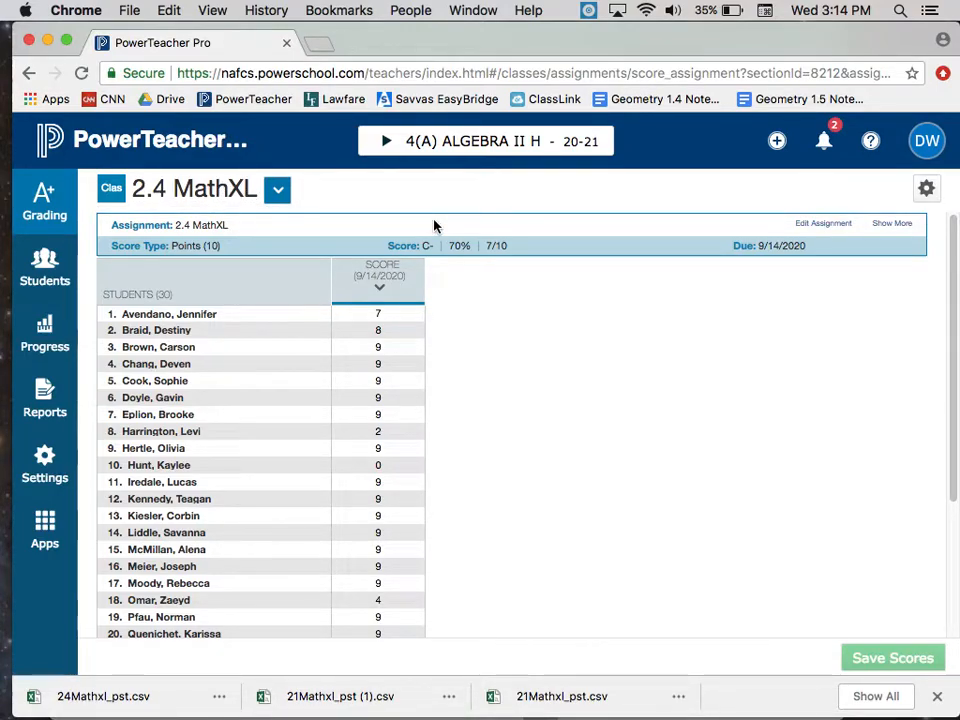
# Step: Check the imported 2.4 MathXL scores down to the last student and change to the 2.5 MathXL assignment
pyautogui.scroll(-5, 407, 349)
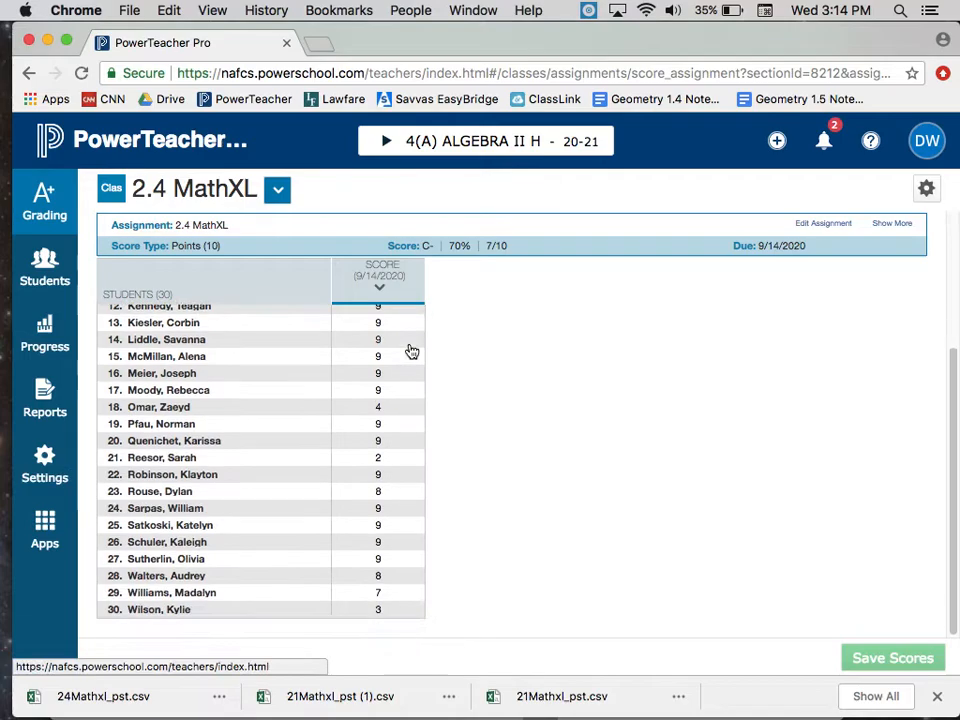
pyautogui.click(281, 193)
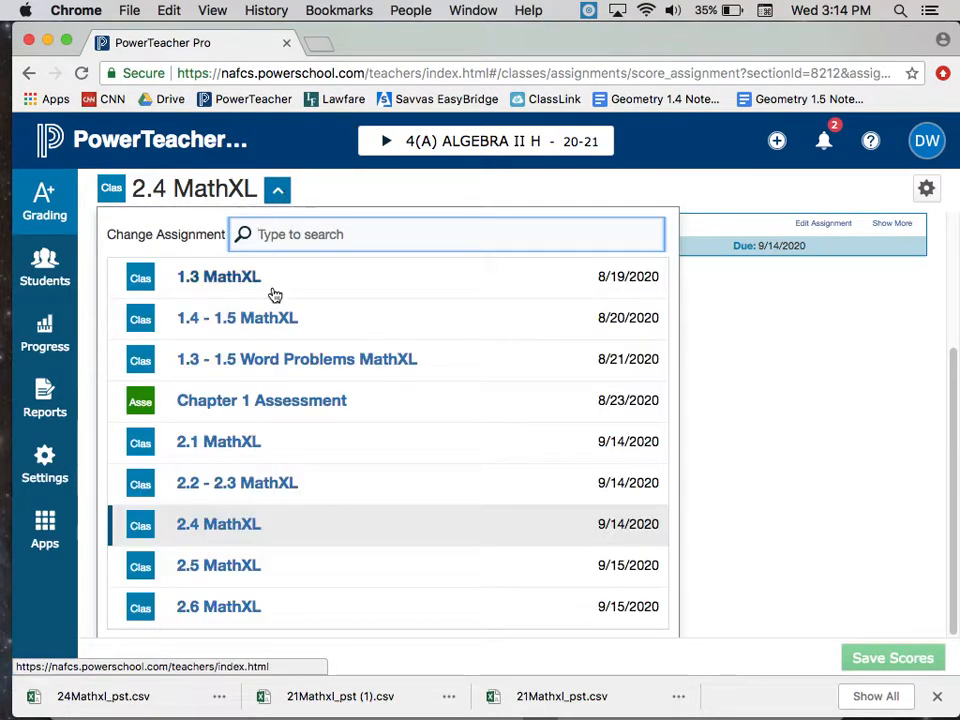
pyautogui.click(222, 567)
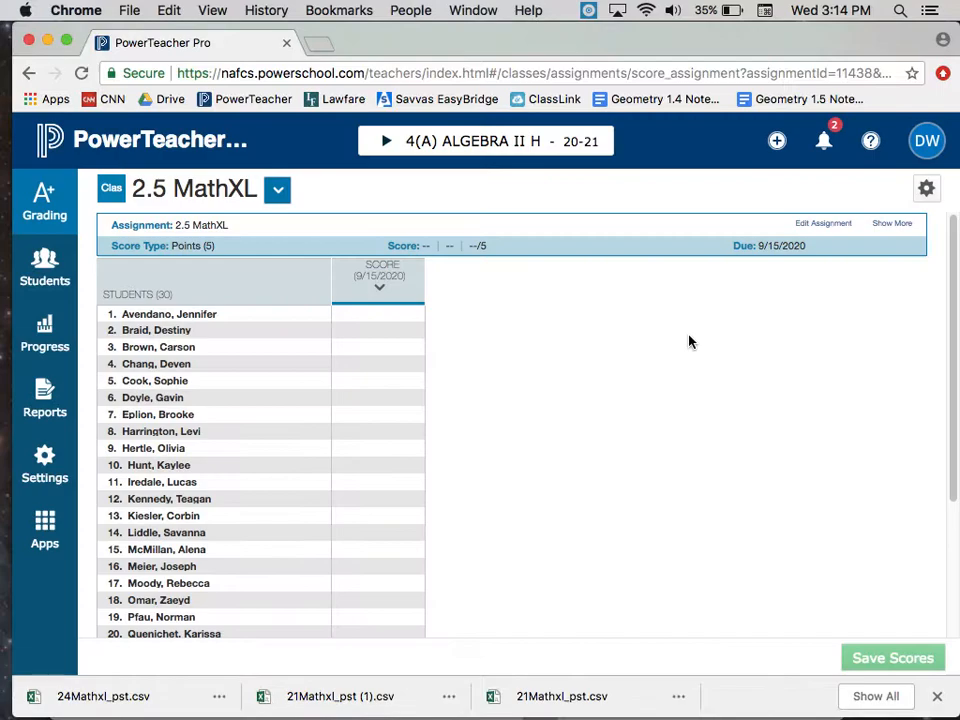
# Step: Start a score import for 2.5 MathXL with the Import Template Period 4 file and continue to the import preview
pyautogui.click(926, 192)
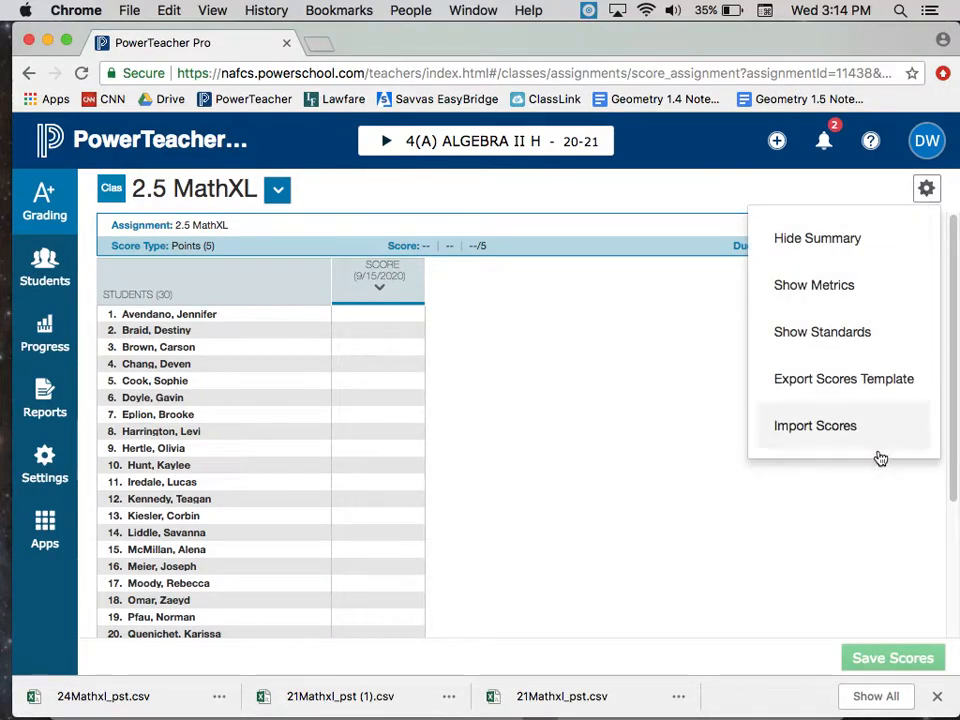
pyautogui.click(806, 433)
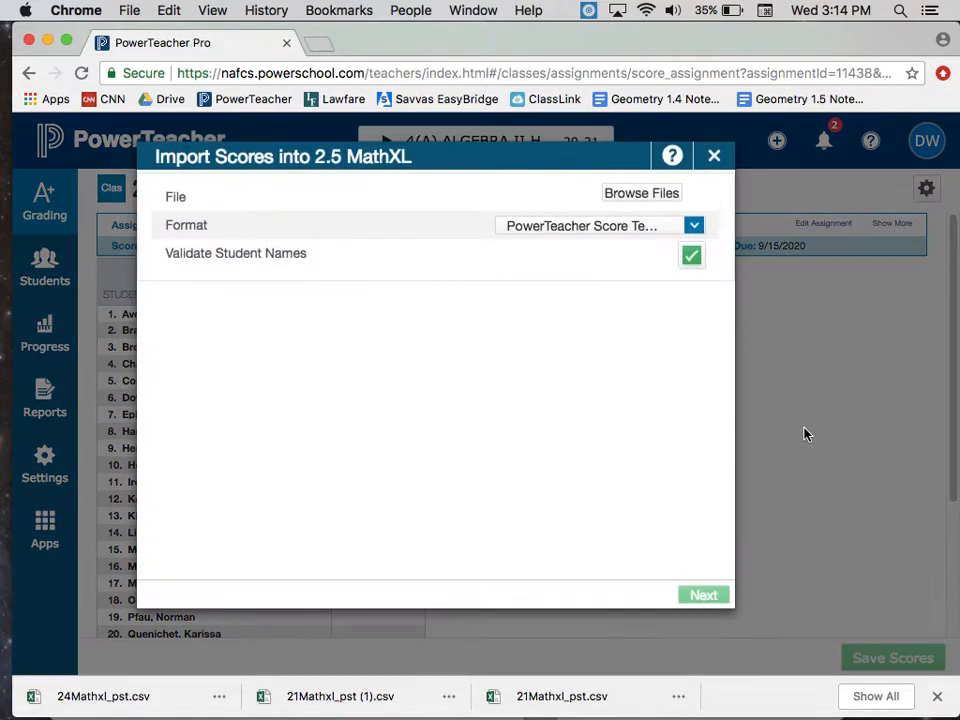
pyautogui.click(628, 199)
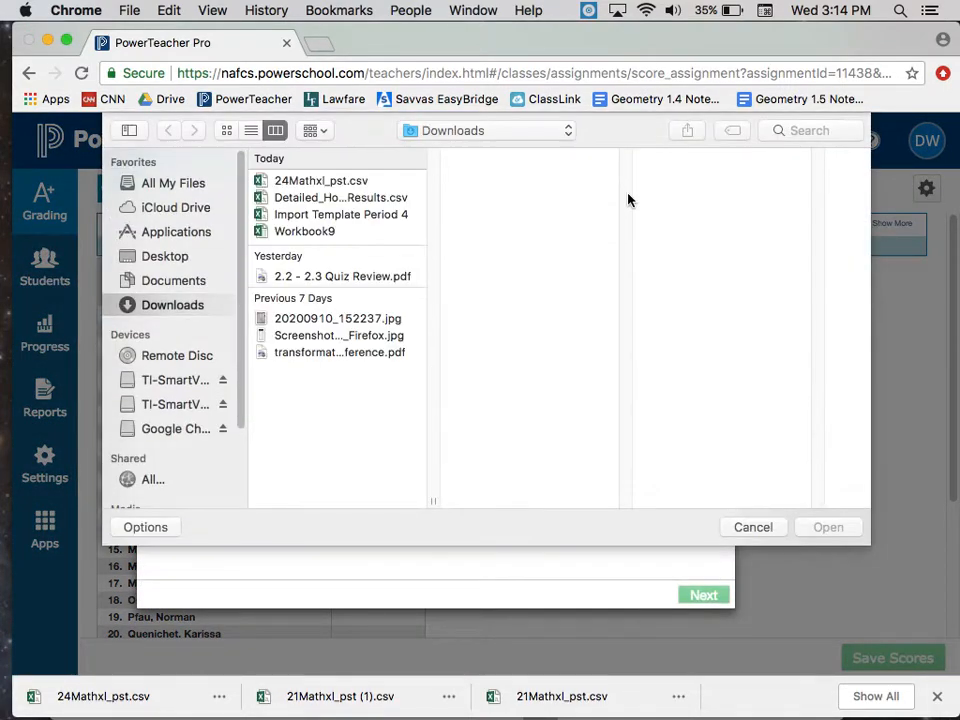
pyautogui.click(306, 214)
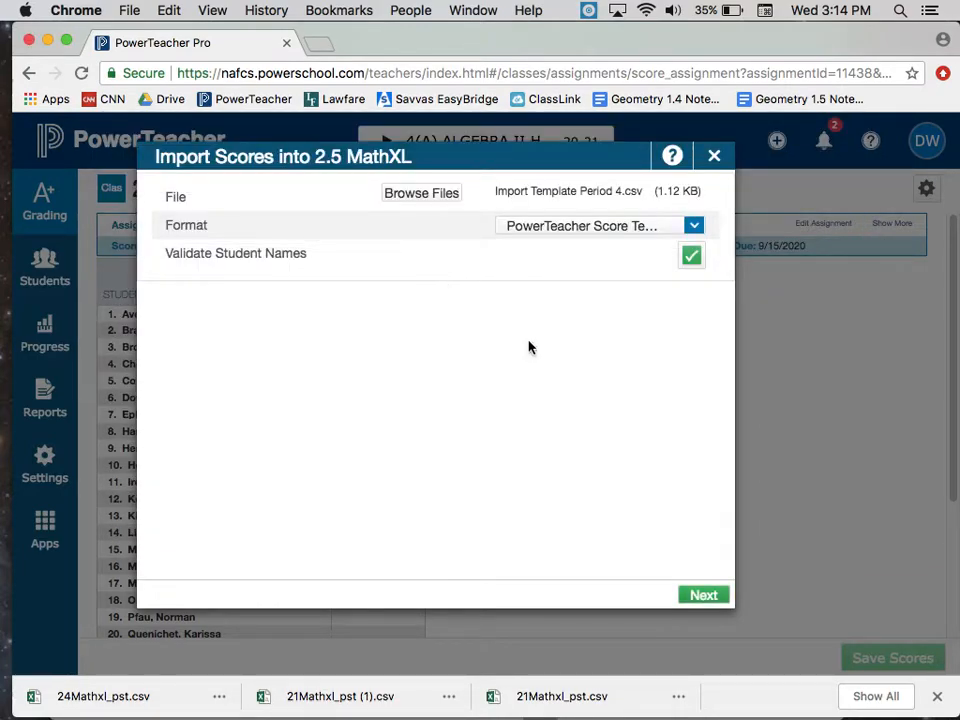
pyautogui.click(698, 598)
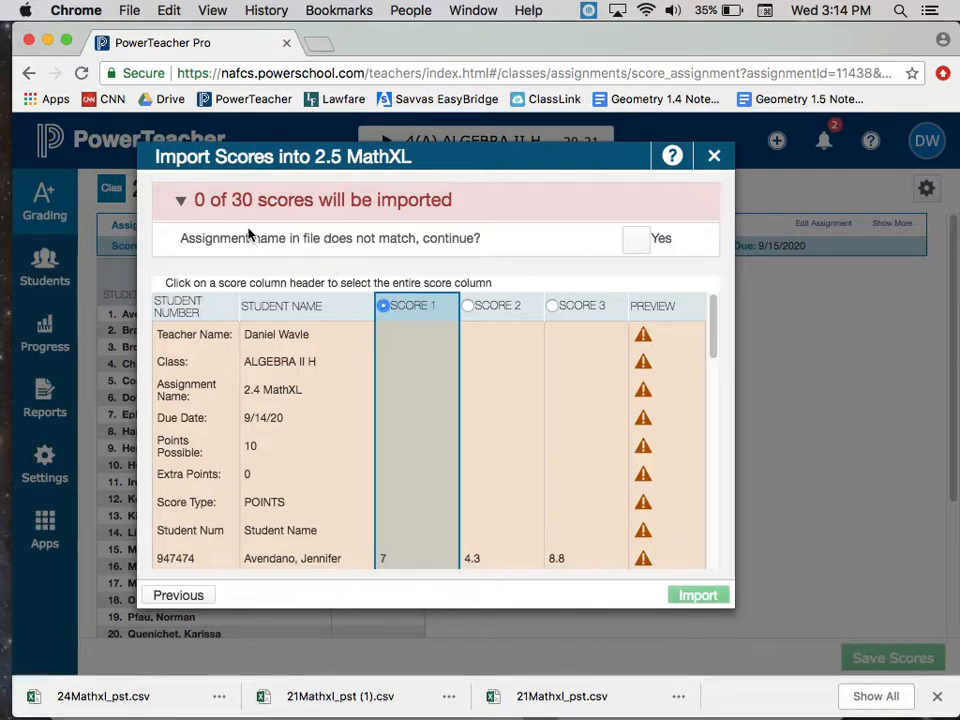
# Step: Accept the mismatched assignment name, select Score 2 as the score column, and import it into 2.5 MathXL
pyautogui.moveTo(180, 243); pyautogui.dragTo(485, 243)
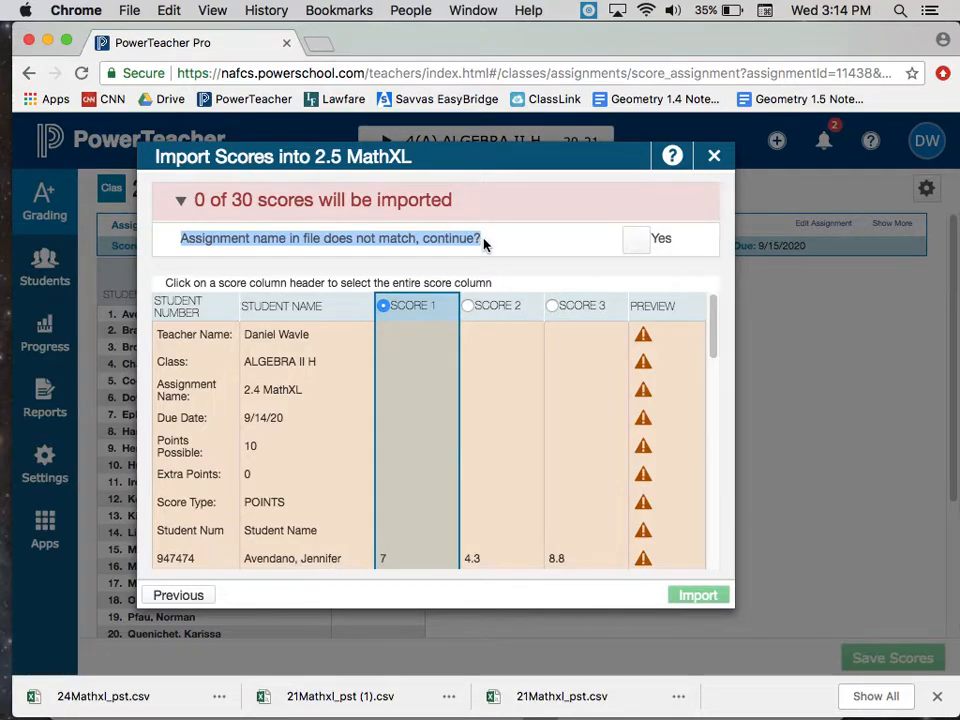
pyautogui.click(636, 241)
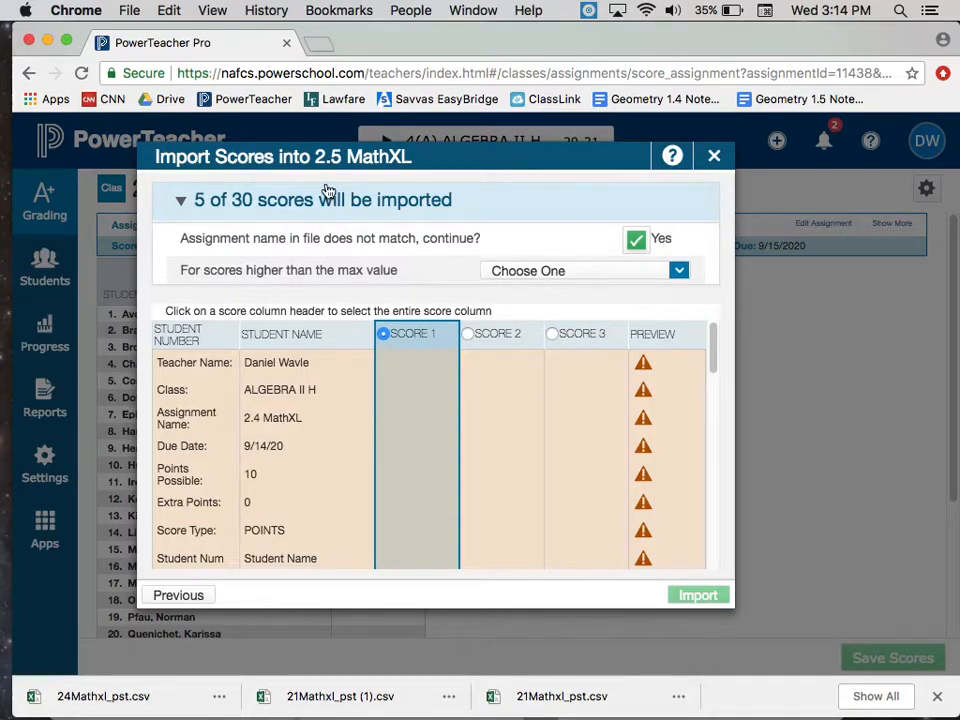
pyautogui.click(470, 342)
pyautogui.scroll(-5, 499, 416)
pyautogui.scroll(5, 500, 416)
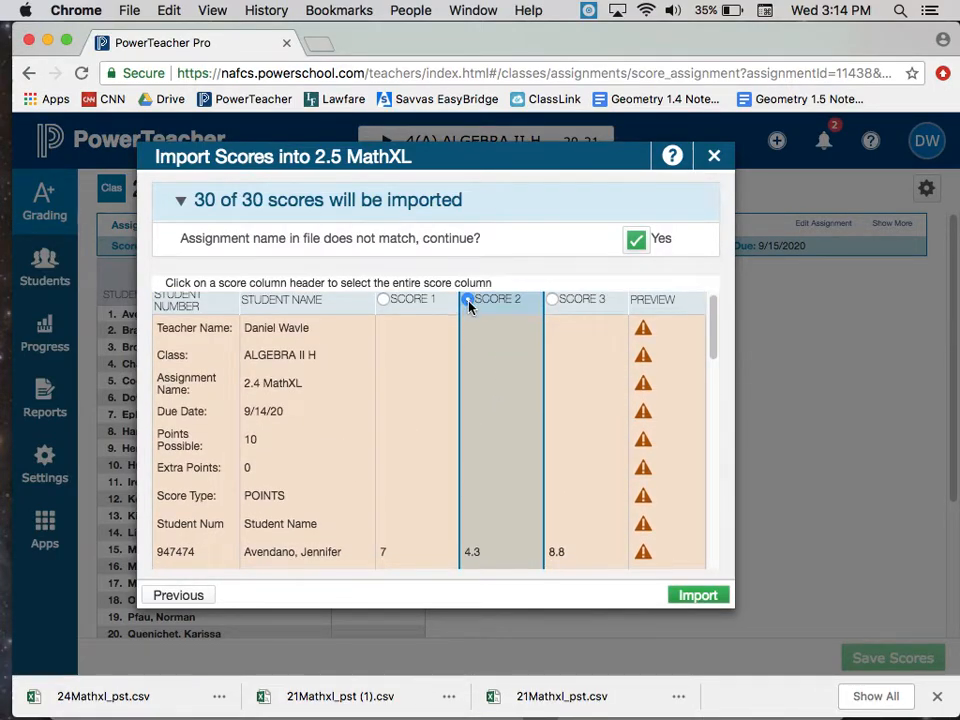
pyautogui.click(700, 596)
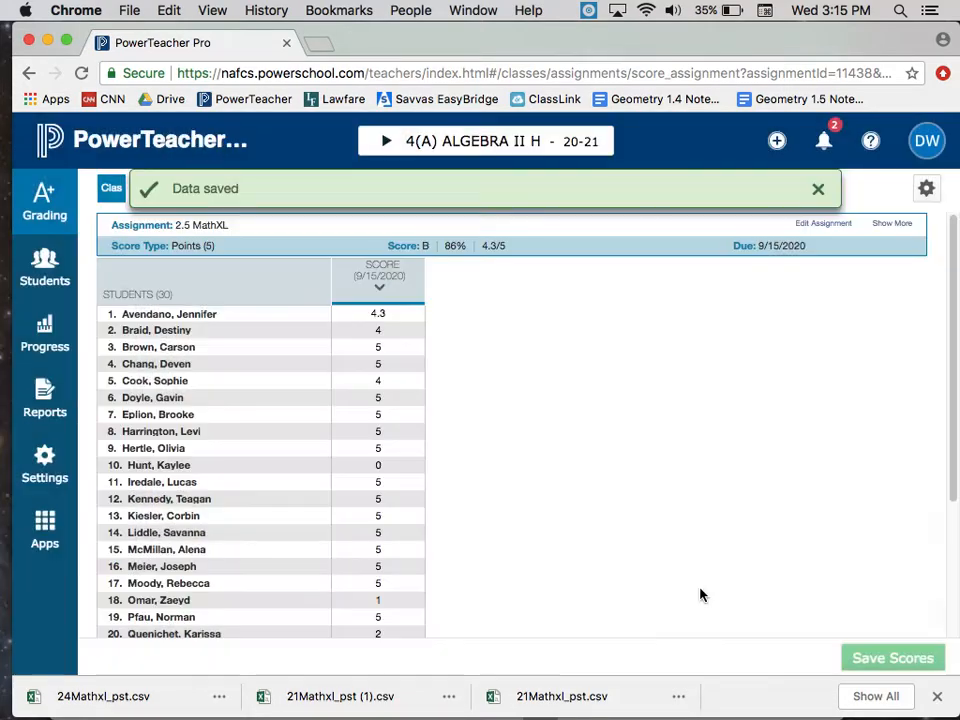
pyautogui.click(818, 189)
pyautogui.click(926, 189)
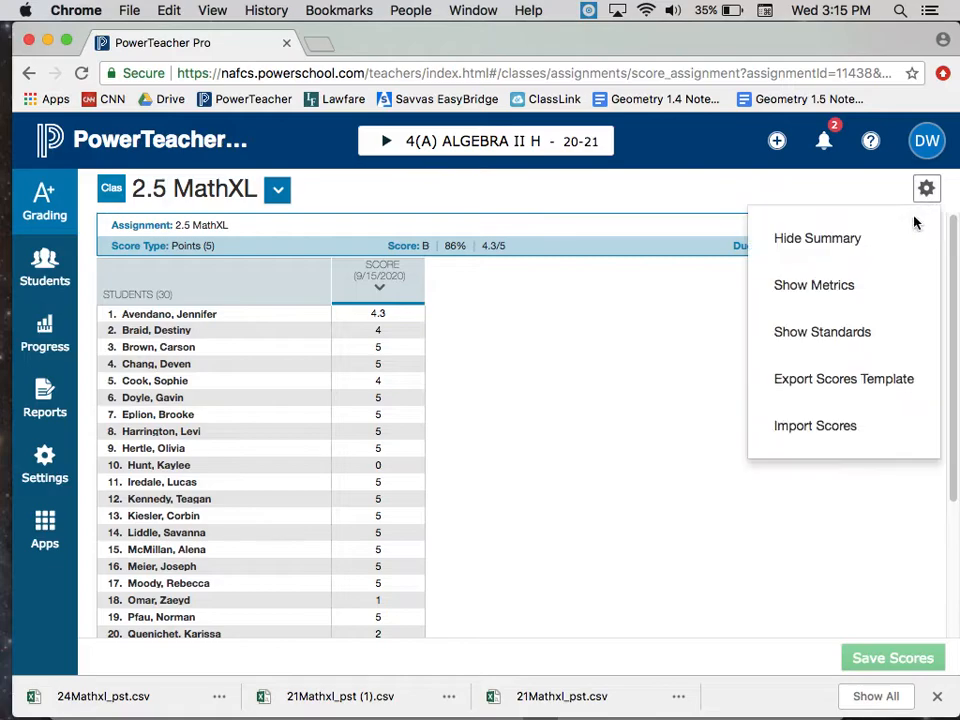
pyautogui.click(856, 387)
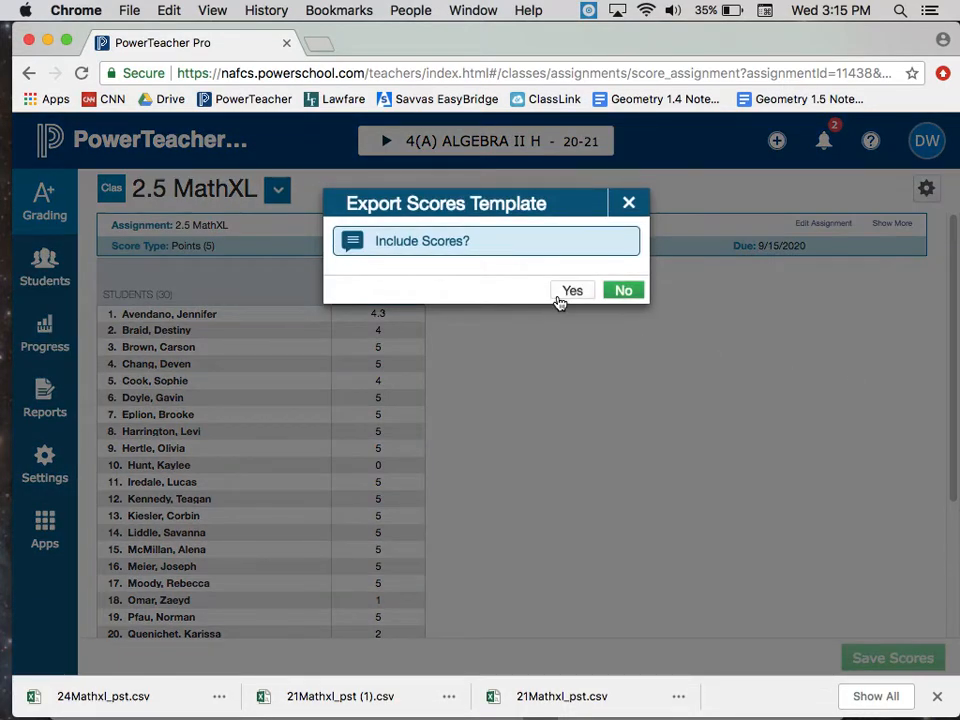
pyautogui.click(630, 203)
pyautogui.click(924, 187)
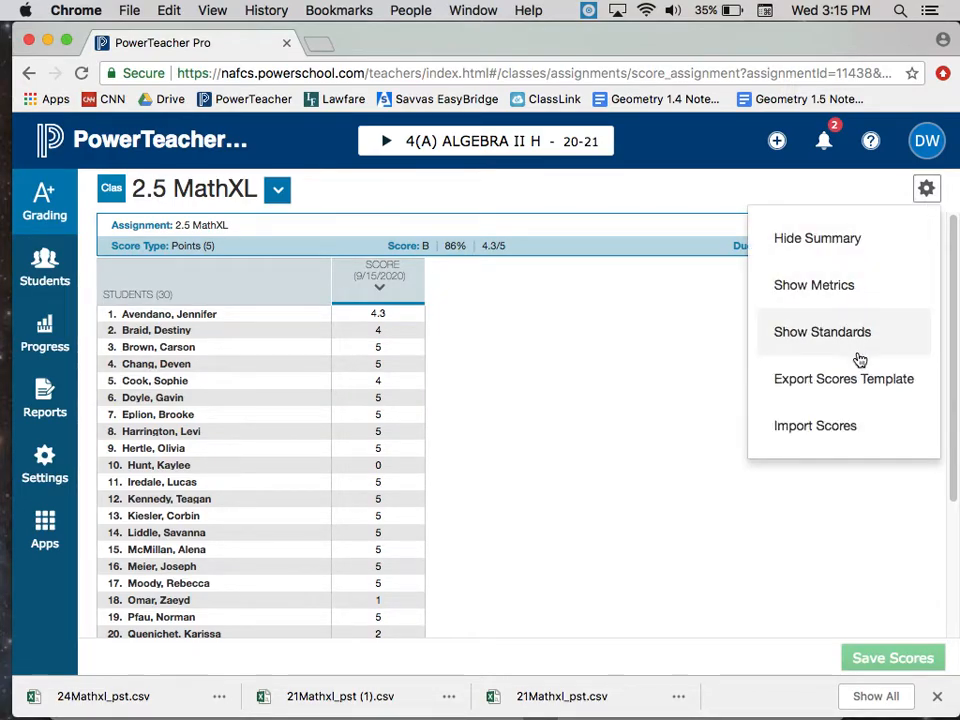
pyautogui.click(688, 339)
# Step: Change to the 2.6 MathXL assignment and load the Import Template Period 4 file into its score import preview
pyautogui.click(278, 189)
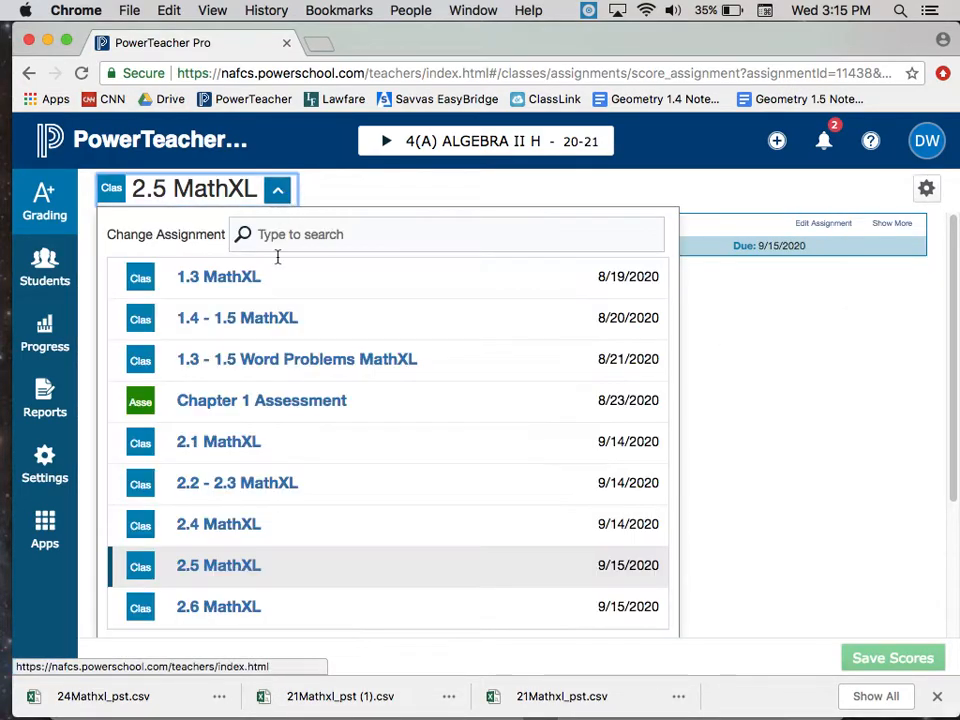
pyautogui.click(225, 606)
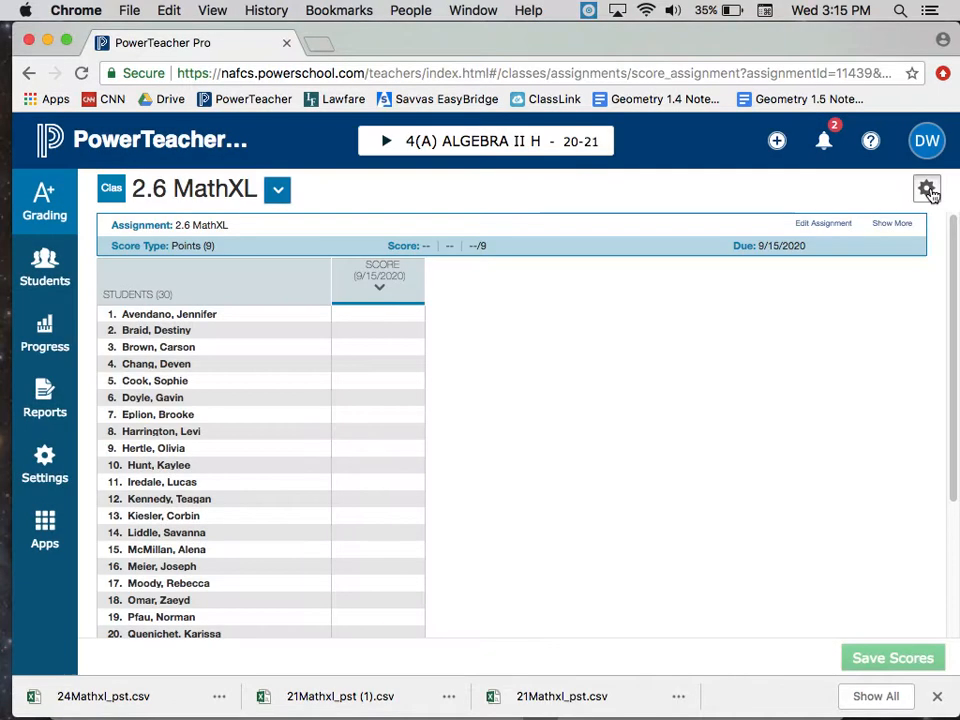
pyautogui.click(926, 188)
pyautogui.click(846, 424)
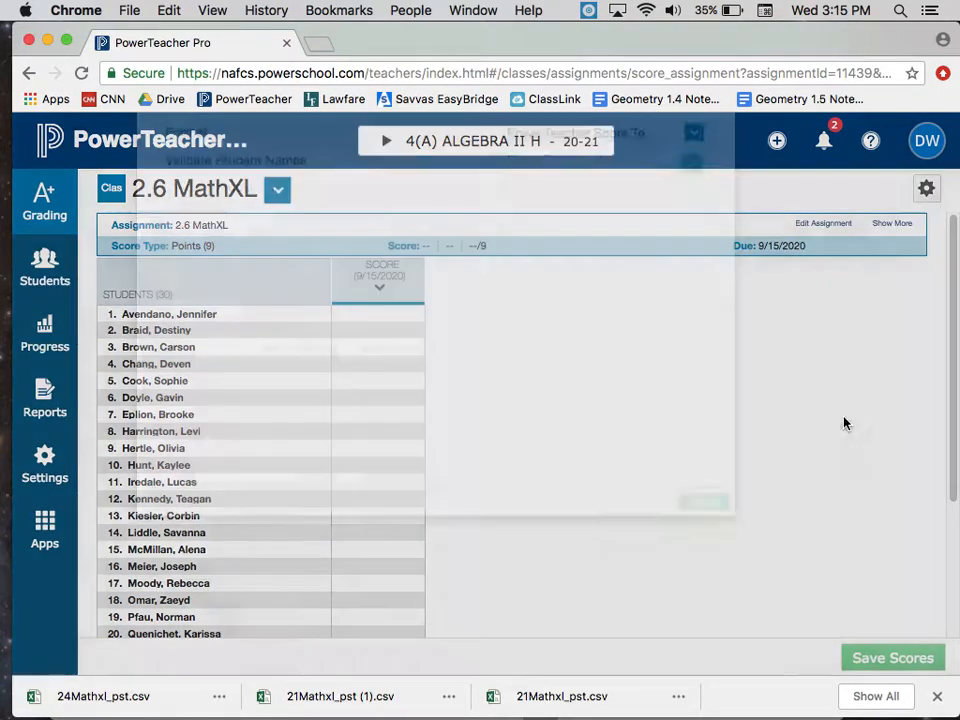
pyautogui.click(640, 193)
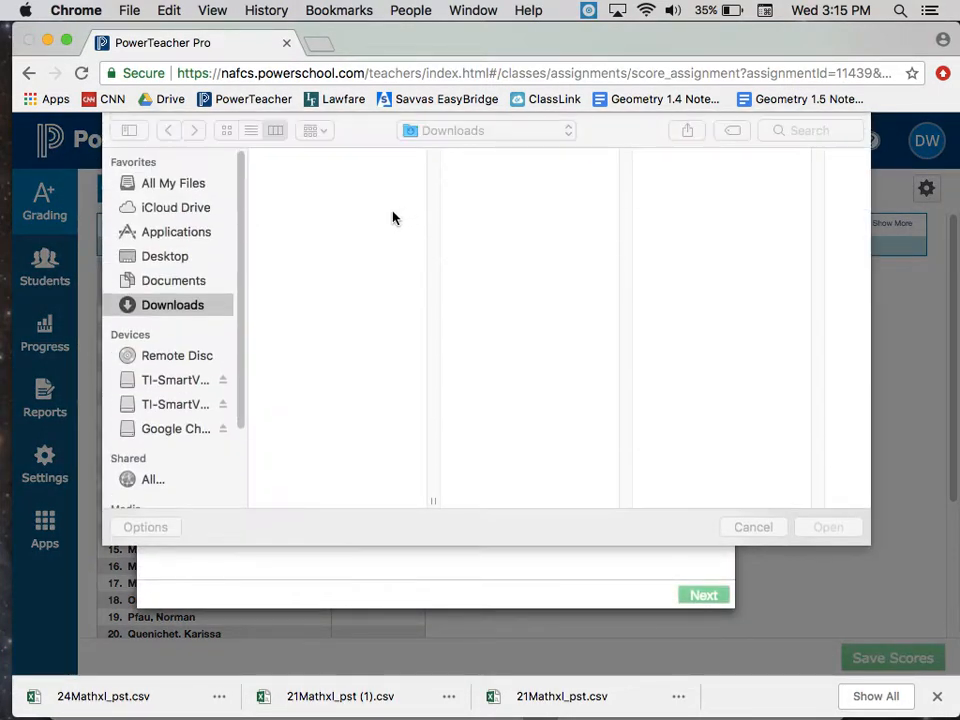
pyautogui.doubleClick(328, 214)
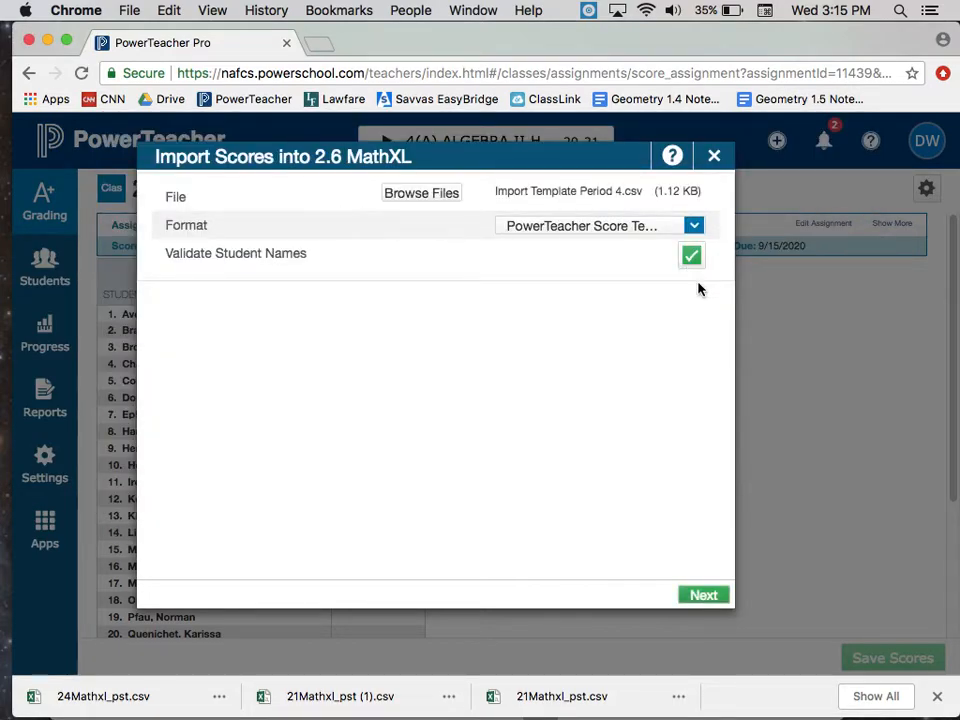
pyautogui.click(703, 595)
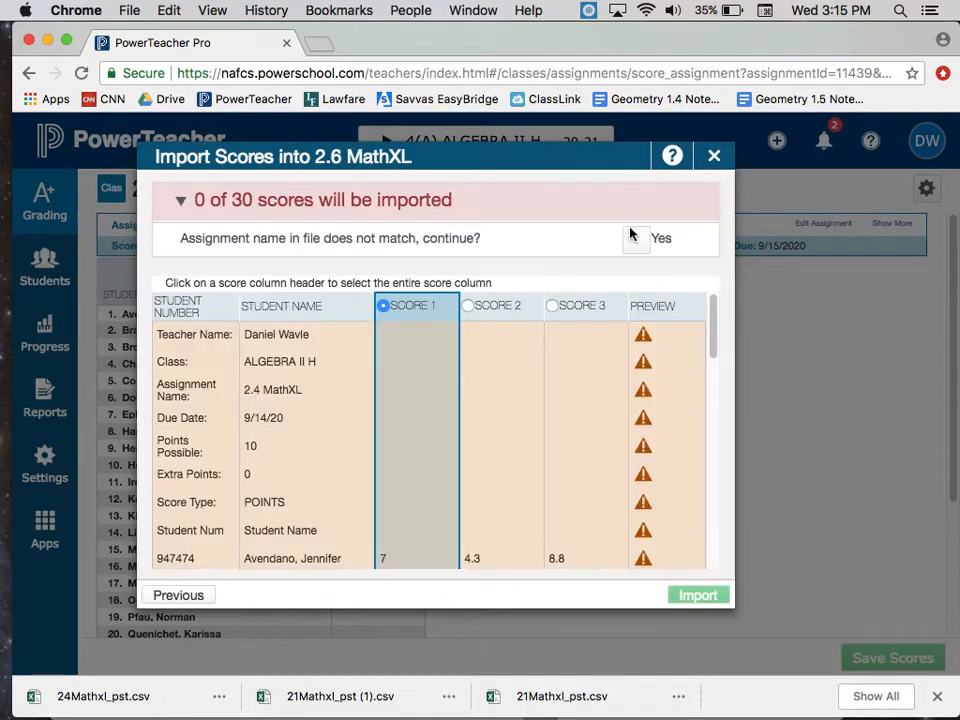
# Step: Accept the mismatched assignment name, import the Score 3 column into 2.6 MathXL, and check the imported scores
pyautogui.click(635, 240)
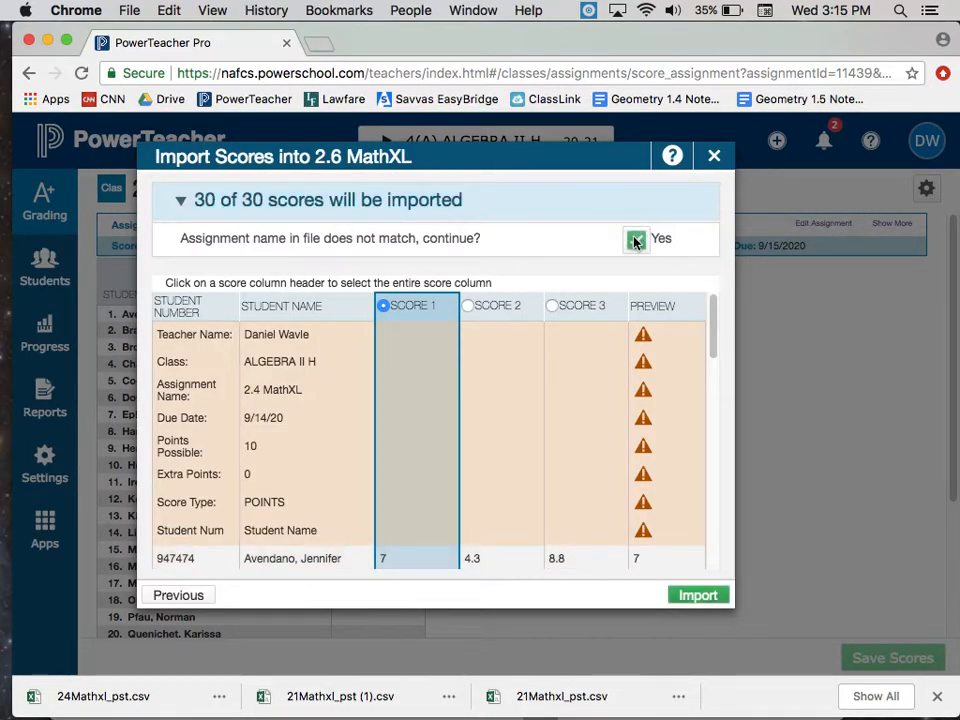
pyautogui.click(552, 307)
pyautogui.click(688, 599)
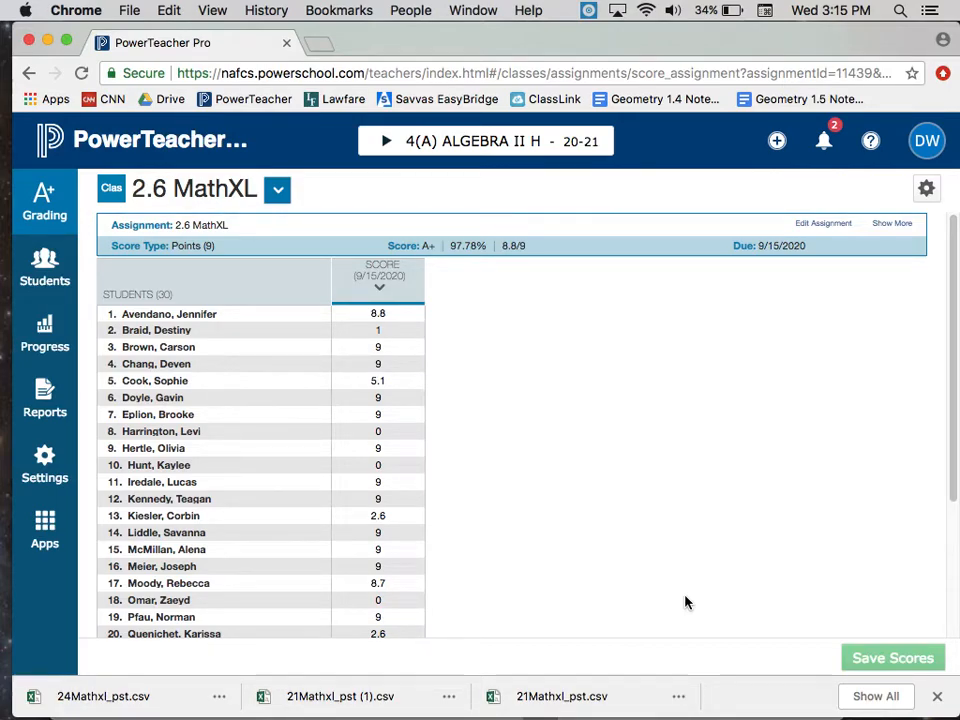
pyautogui.scroll(-1, 537, 327)
pyautogui.scroll(1, 537, 327)
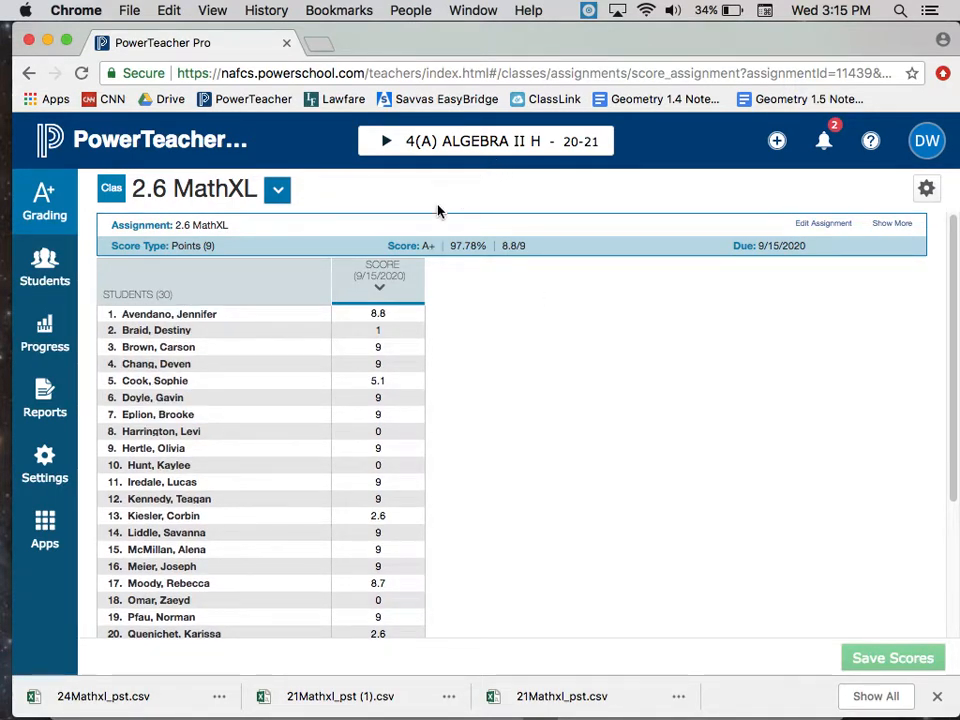
# Step: Return to the 2.4 MathXL assignment and load the Import Template Period 4 file again up to the import preview
pyautogui.click(279, 192)
pyautogui.click(214, 543)
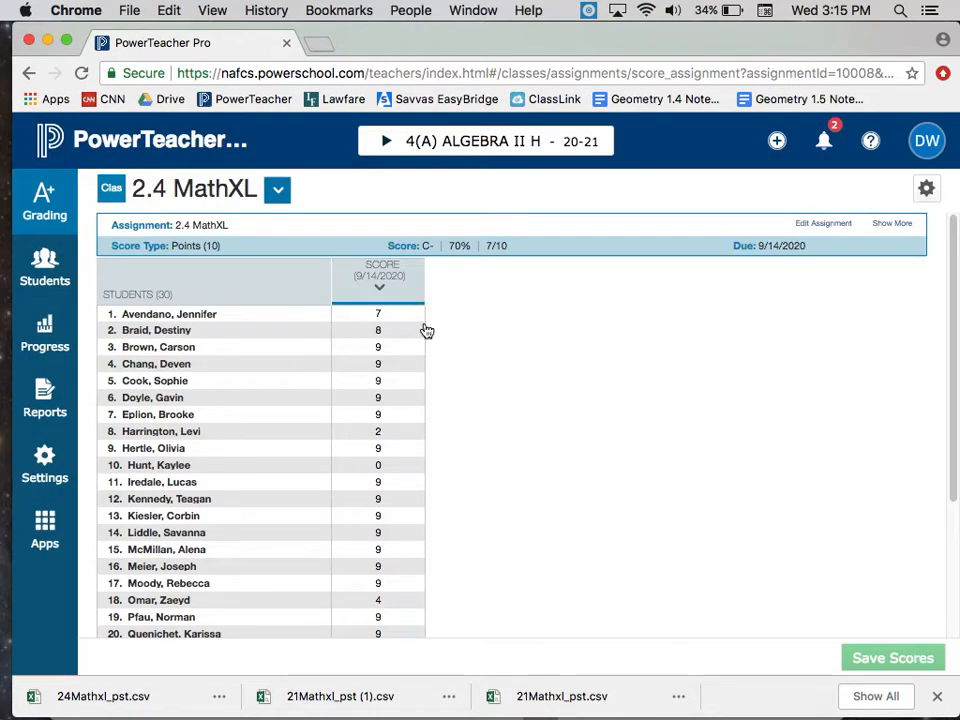
pyautogui.click(924, 192)
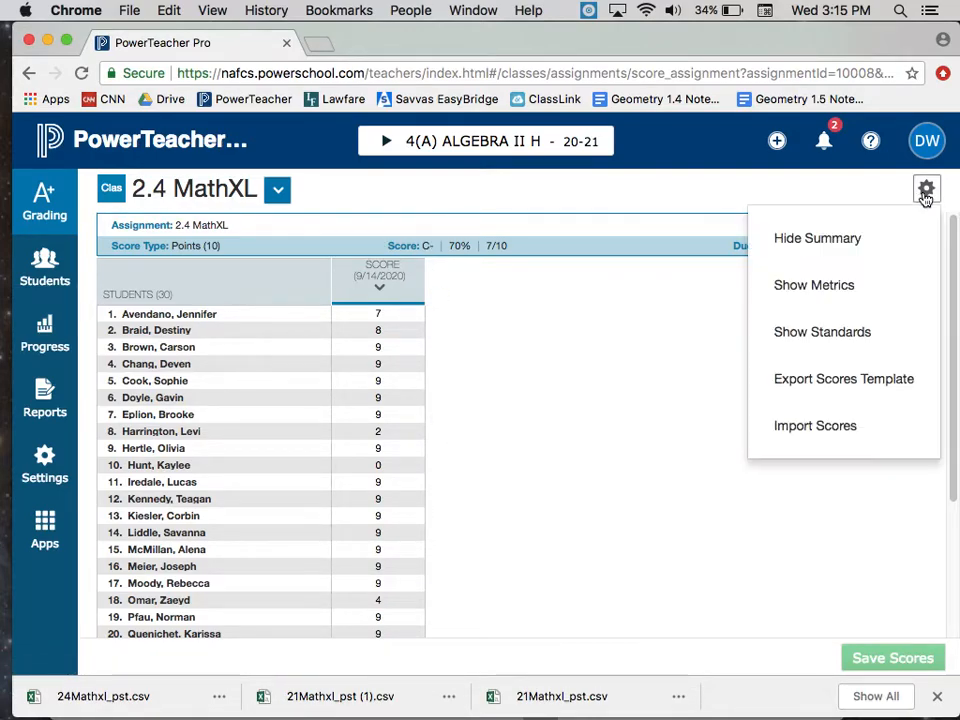
pyautogui.click(826, 432)
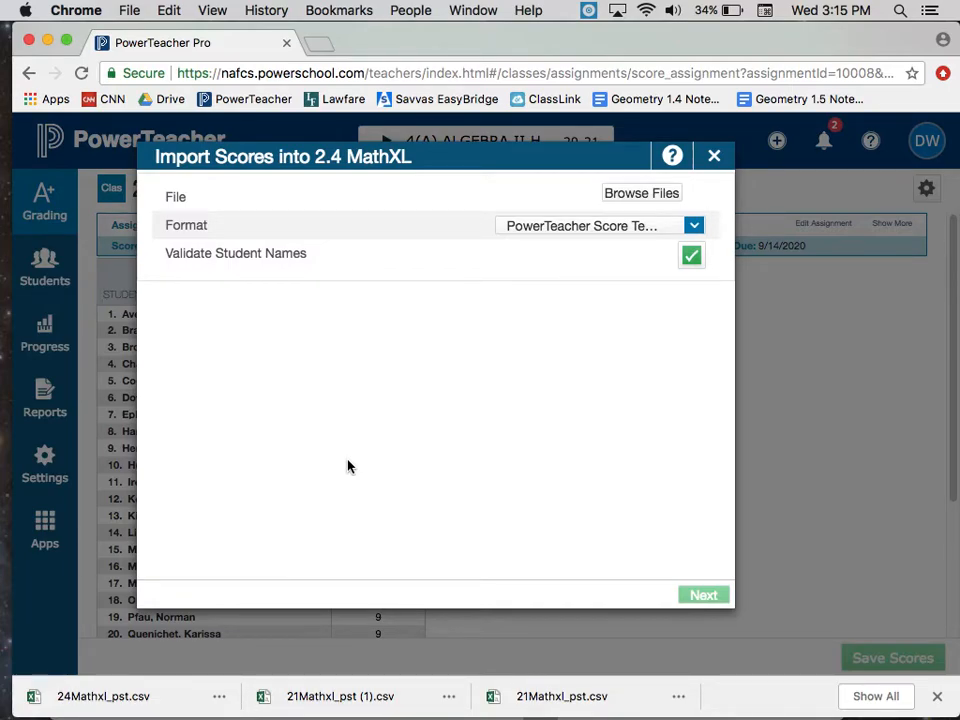
pyautogui.click(640, 195)
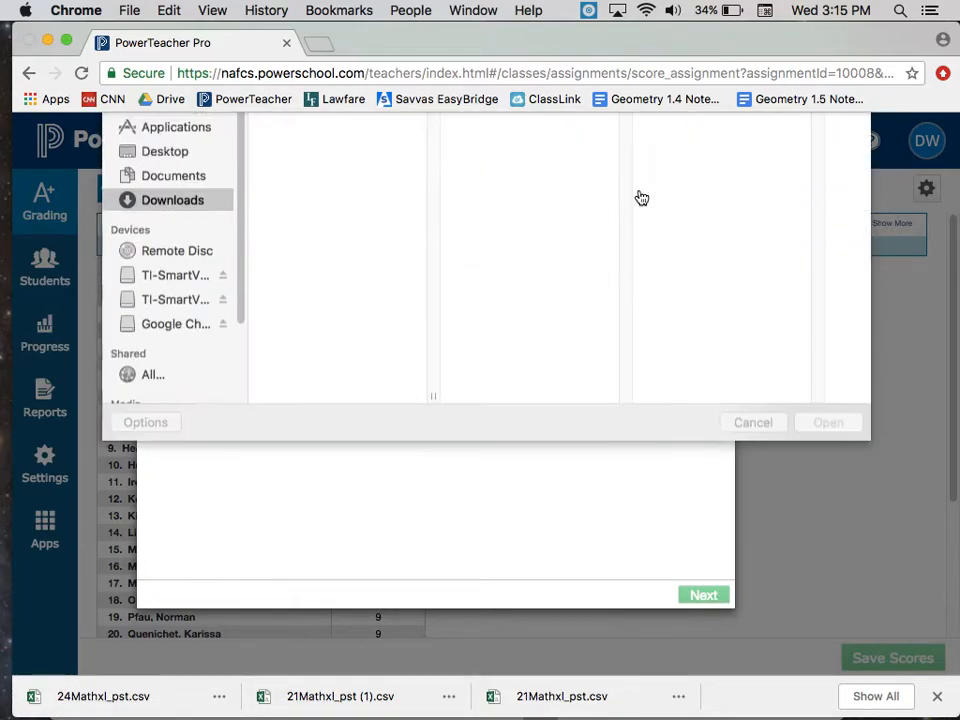
pyautogui.doubleClick(325, 218)
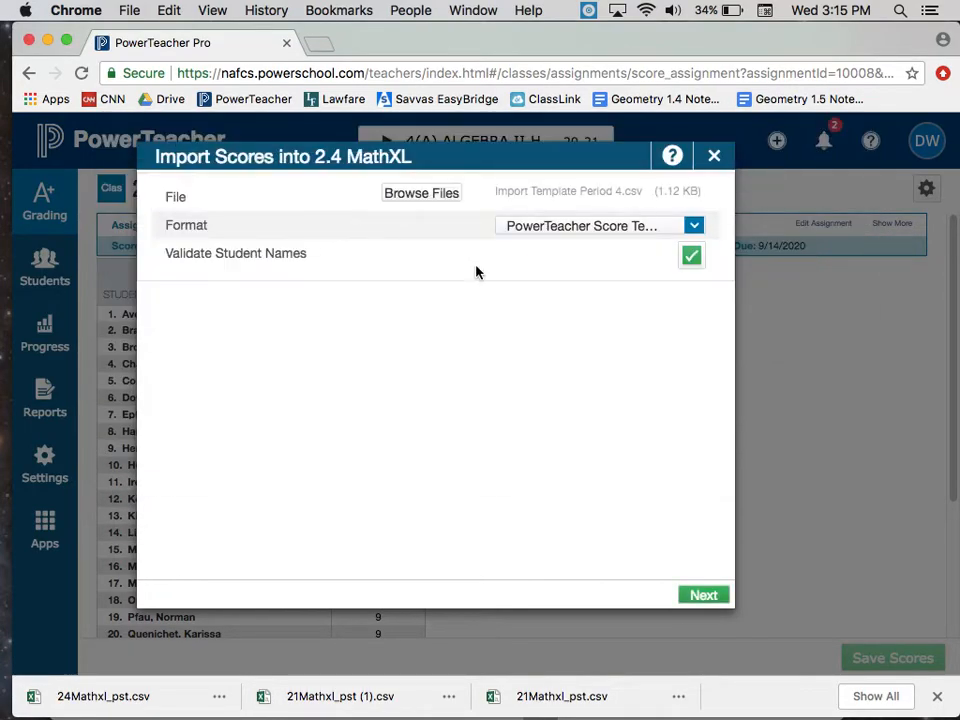
pyautogui.click(703, 595)
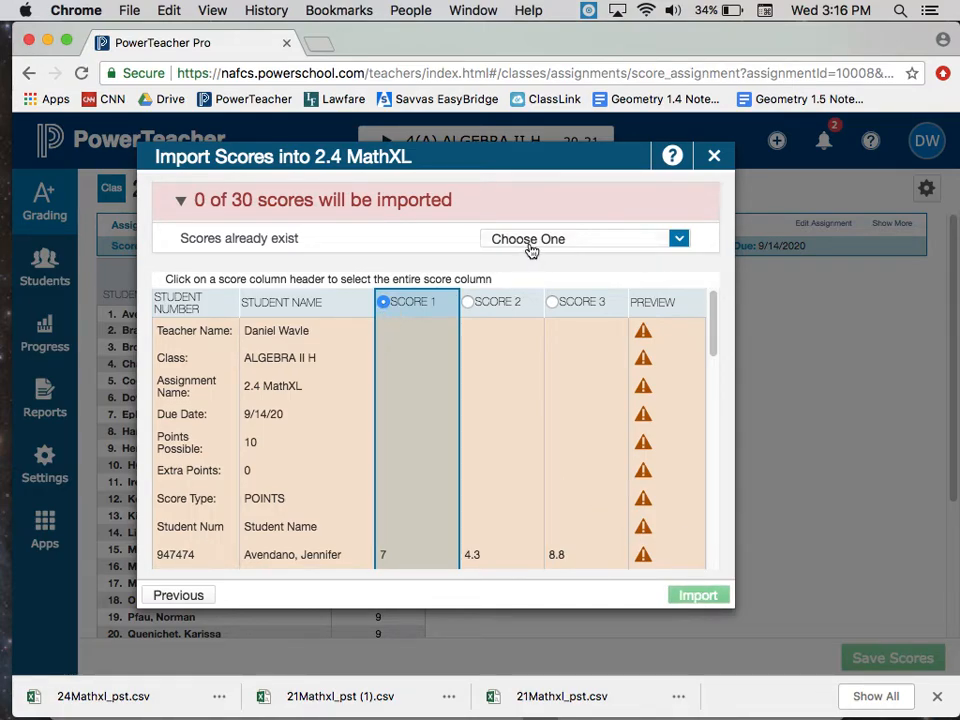
# Step: Choose to overwrite existing scores and import the Score 1 column into 2.4 MathXL again
pyautogui.click(679, 240)
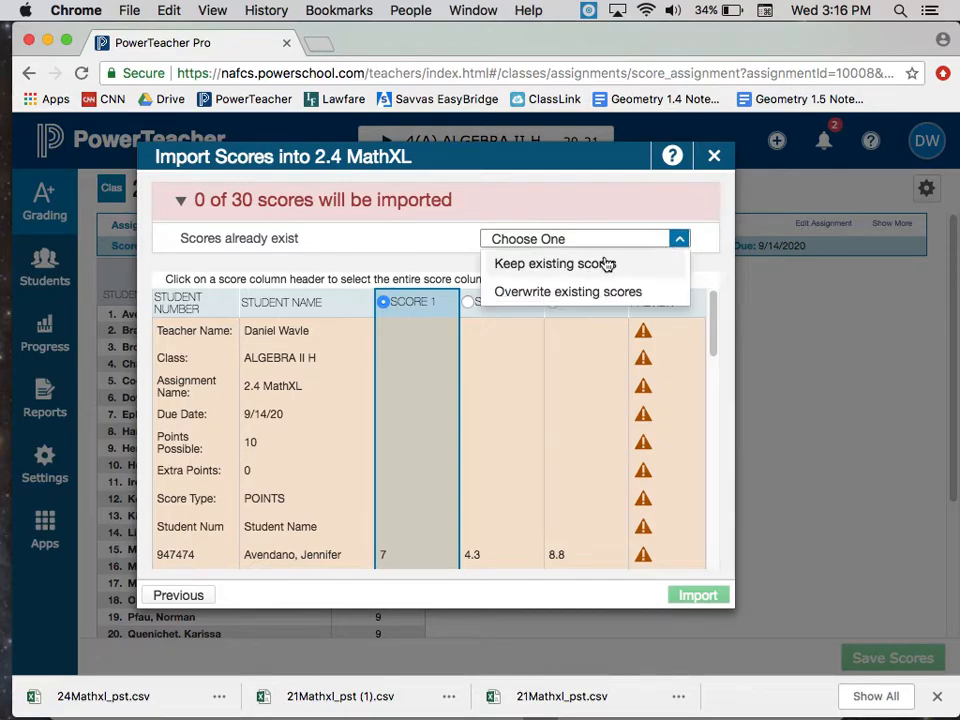
pyautogui.click(568, 292)
pyautogui.scroll(-3, 592, 527)
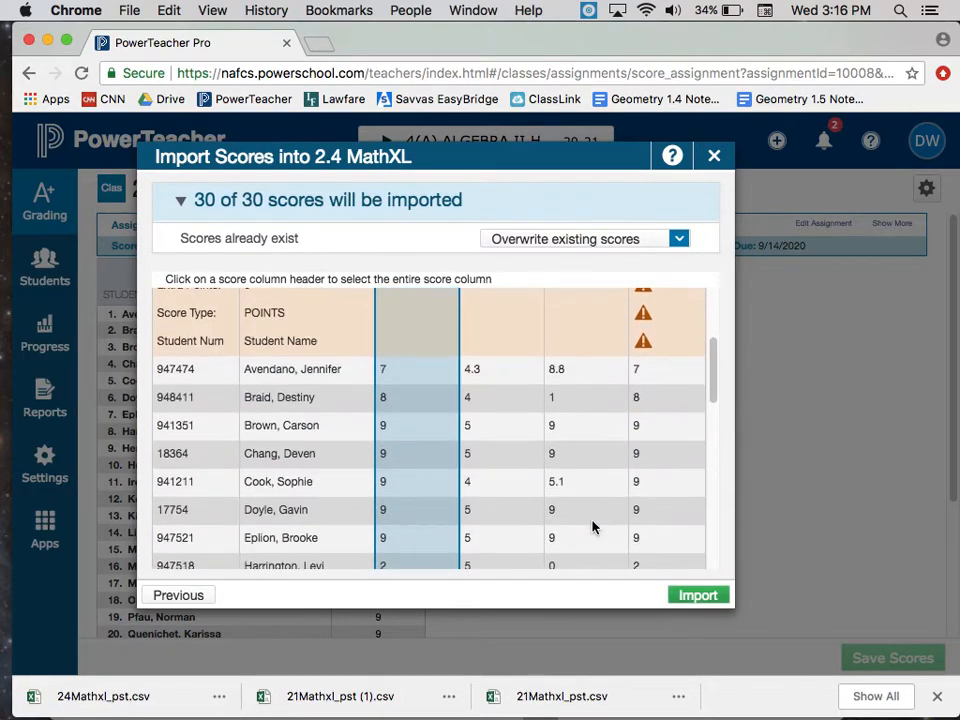
pyautogui.click(702, 596)
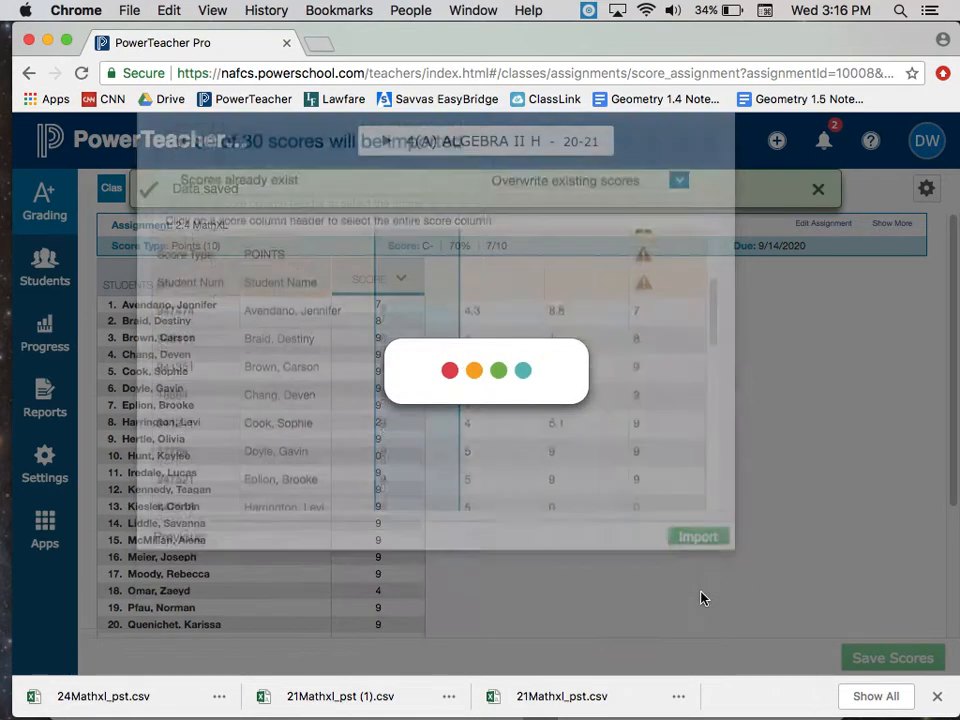